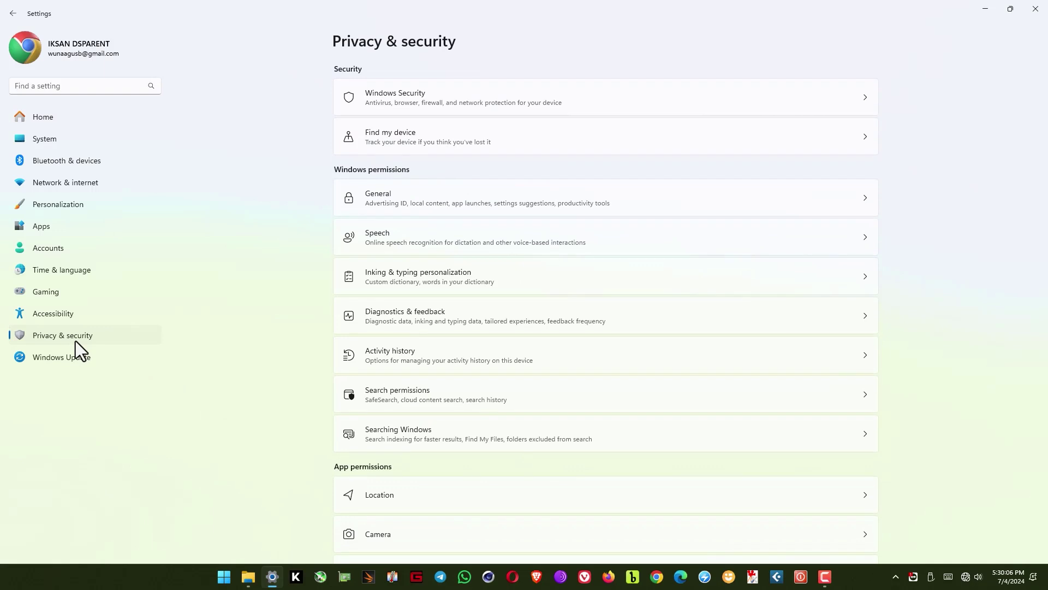
Turn off real-time protection in the Windows Security virus & threat protection settings and close the settings windows
click(388, 103)
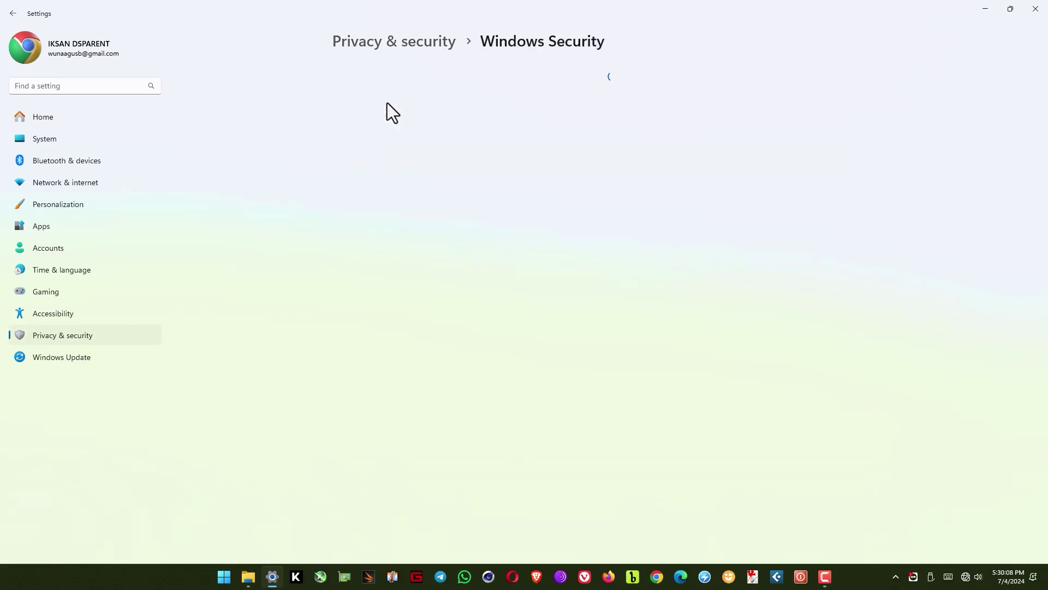
click(396, 162)
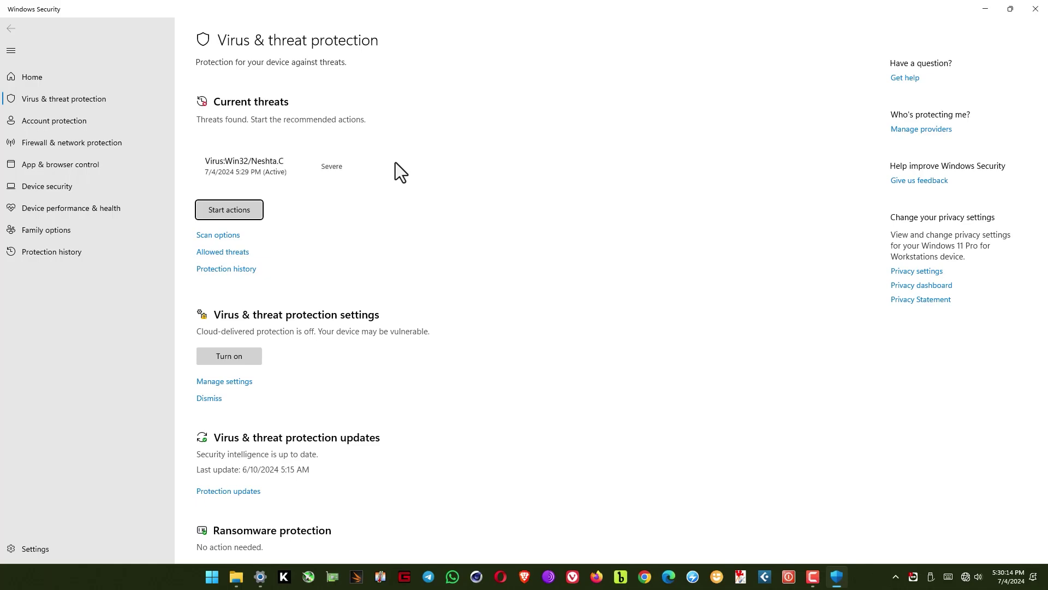
click(216, 382)
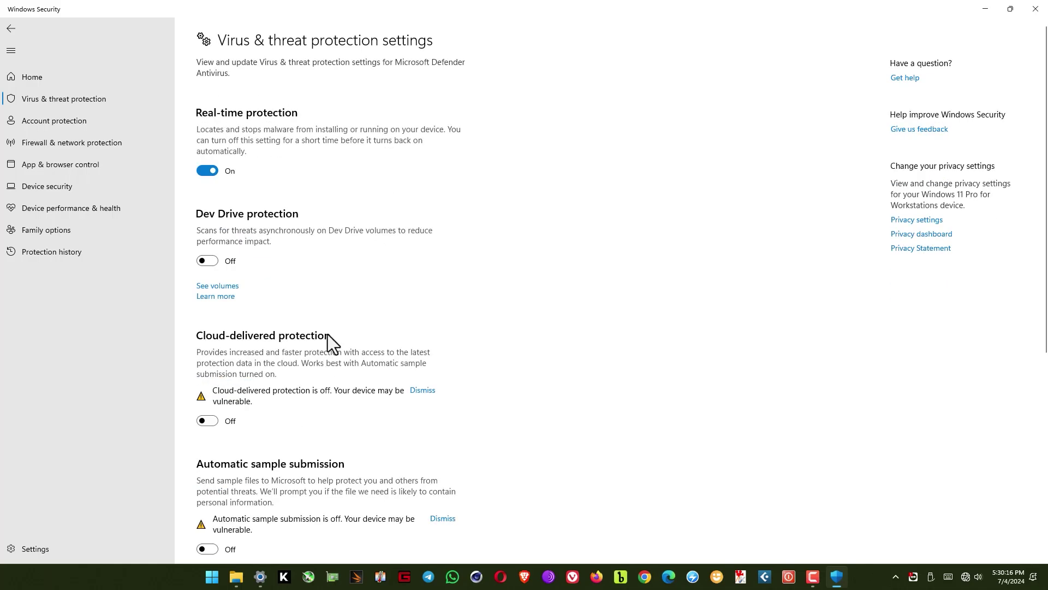
click(206, 172)
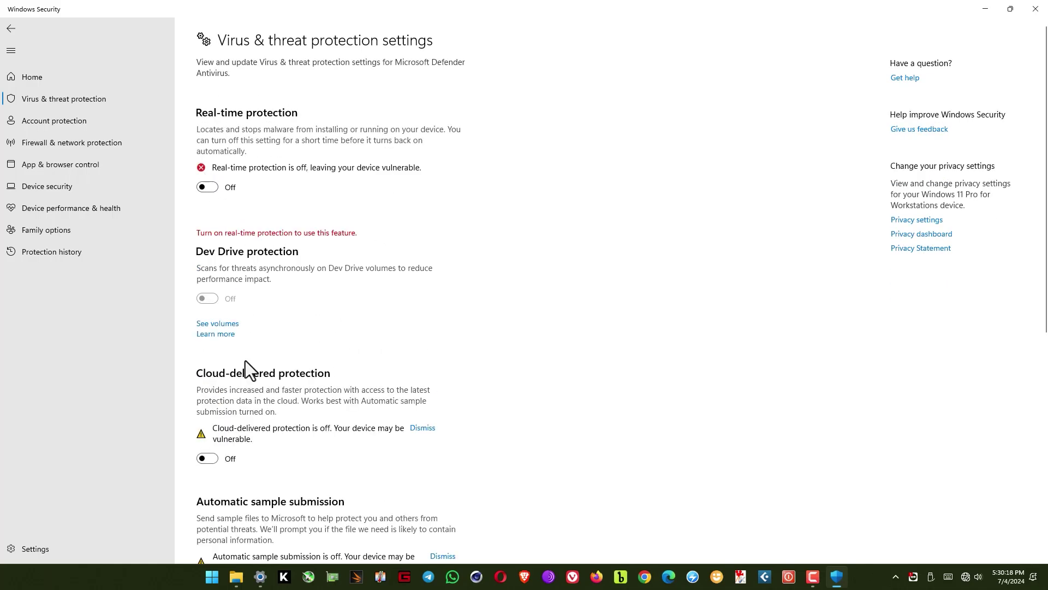
click(1035, 8)
click(1033, 9)
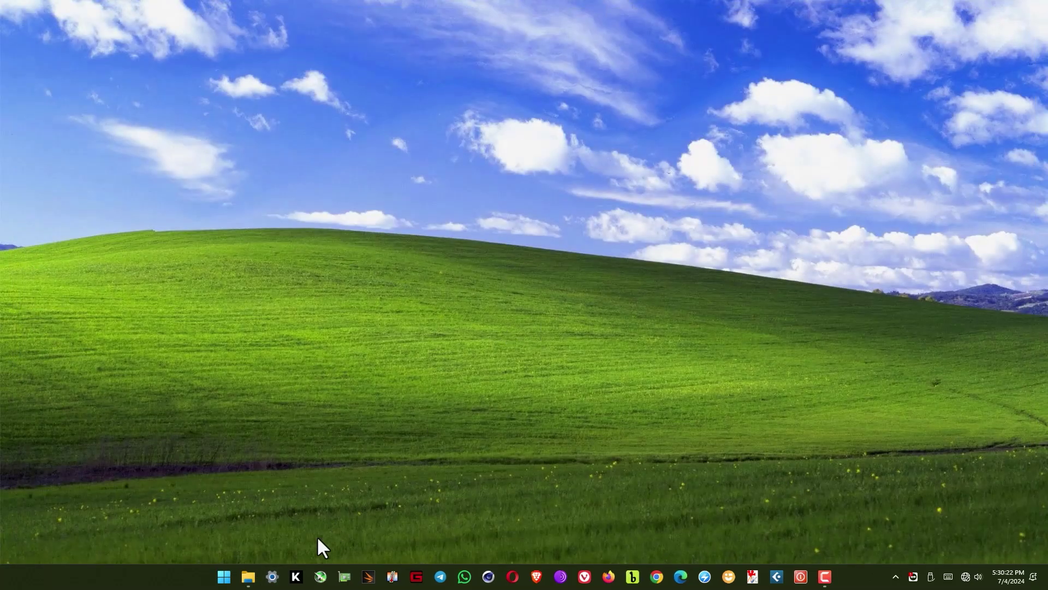
Open FL_Studio_Producer_Edition_21.2.2.3914_All_Plugins_Edition.rar from the 3DMark Ice Storm folder, entering the archive password
click(248, 576)
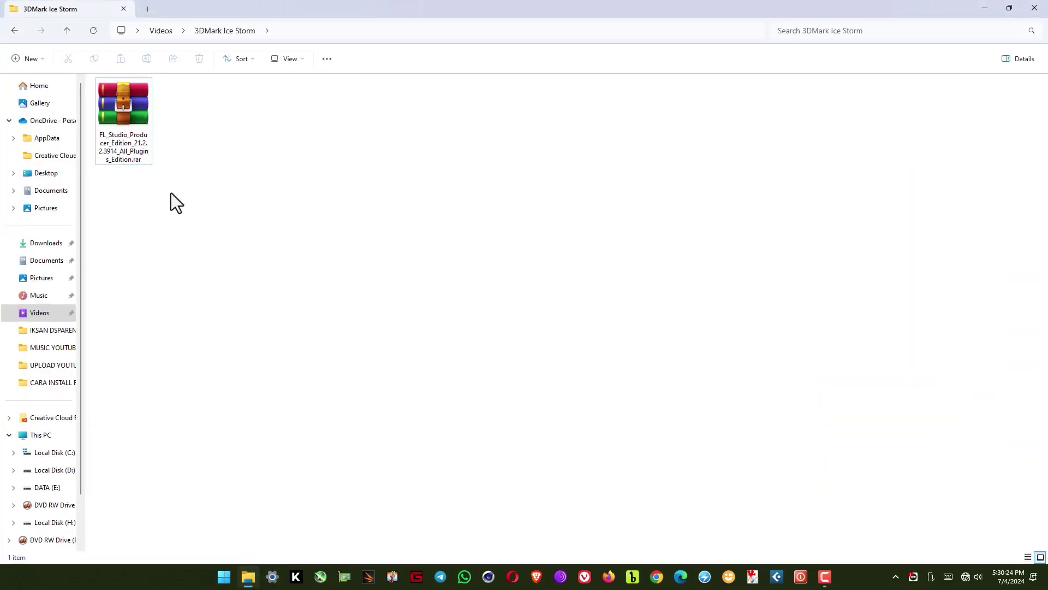
double_click(124, 119)
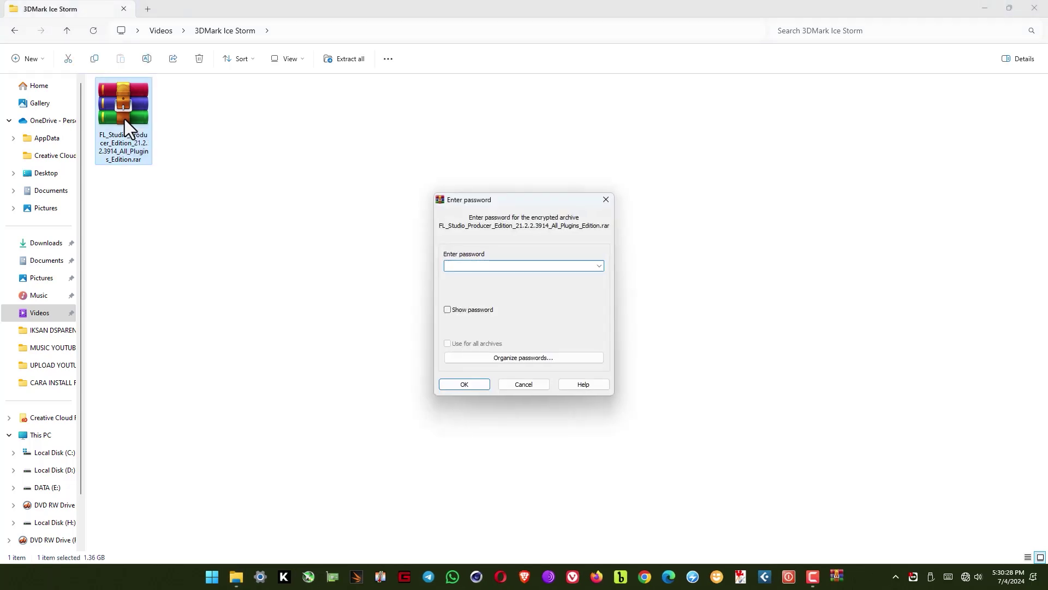
text(•••)
click(449, 310)
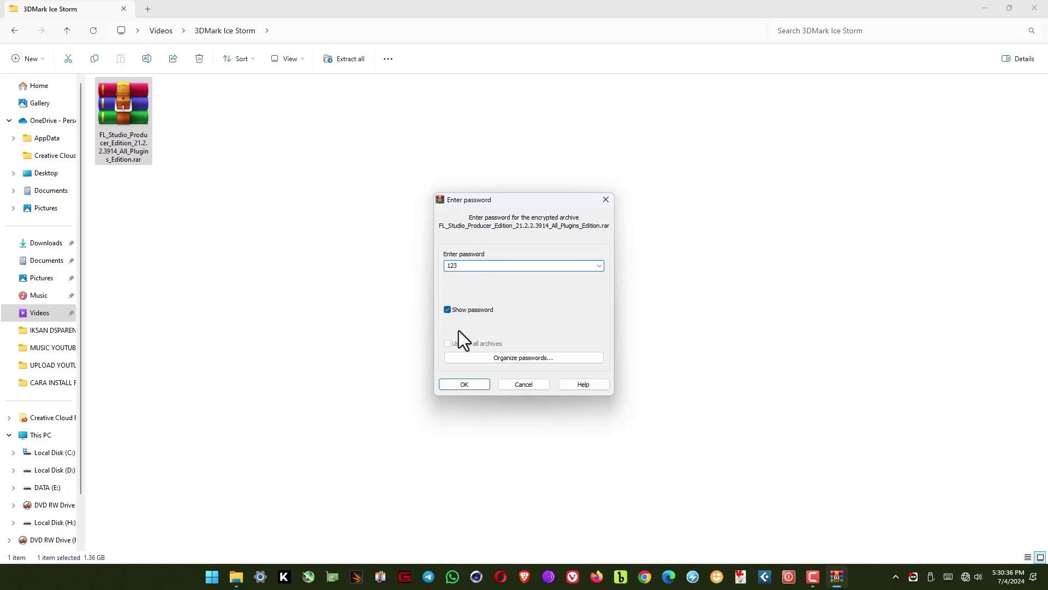
click(449, 310)
click(464, 384)
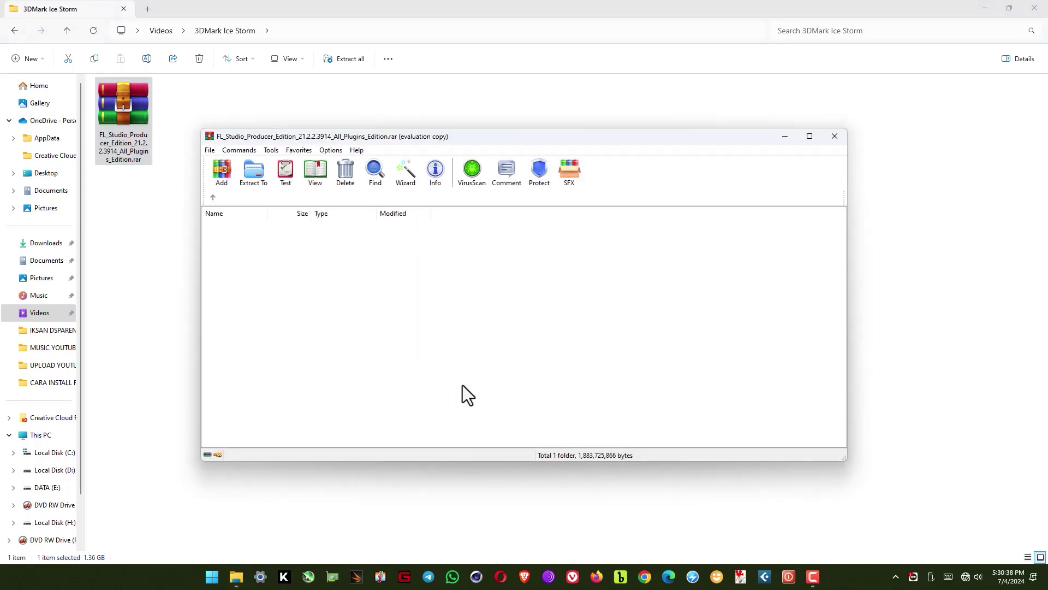
Open the FL Studio folder inside the archive and launch the installer flstudio_win64_21.2.2.3914.exe
click(584, 305)
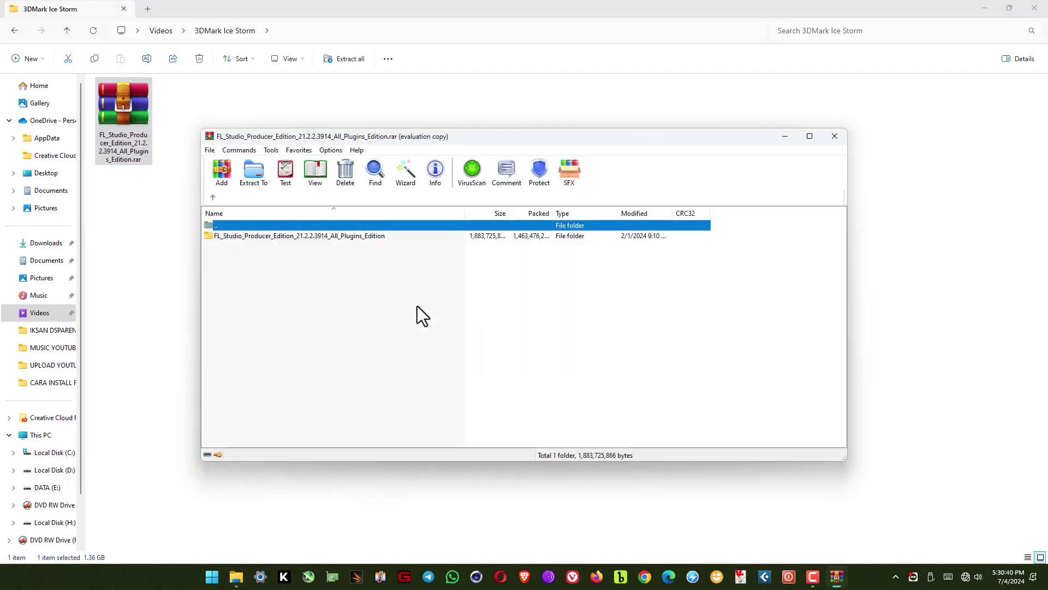
click(342, 303)
double_click(320, 237)
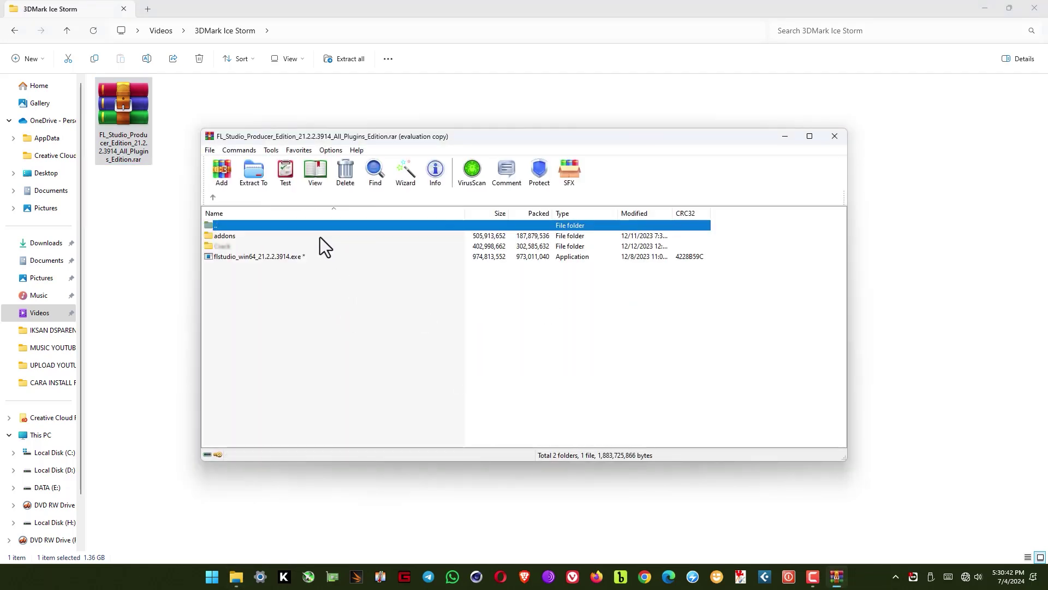
click(300, 328)
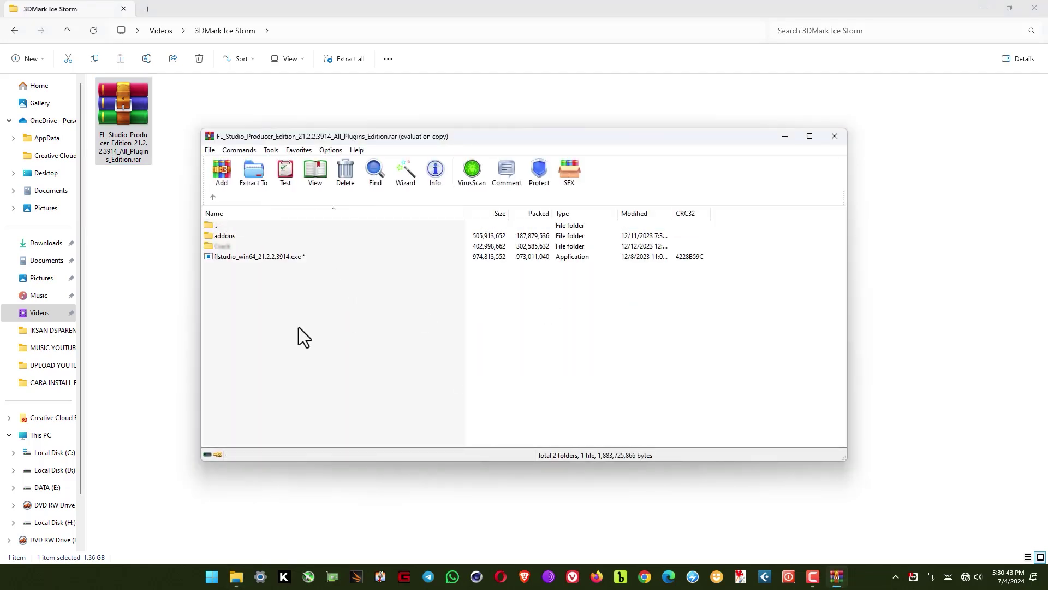
double_click(254, 258)
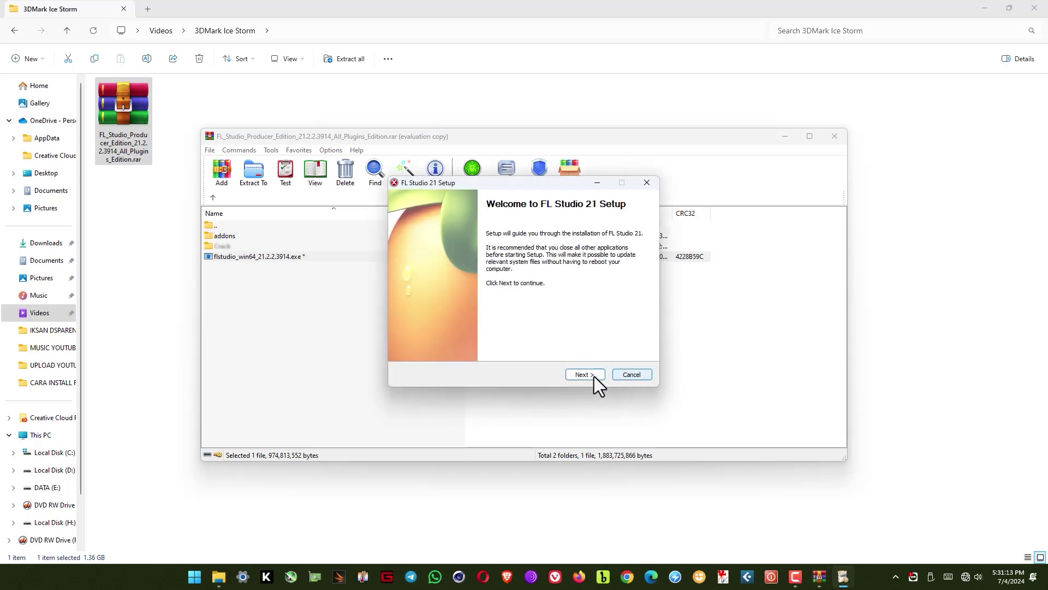
Accept the license and install FL Studio 21 for all users with the preselected components in C:\Program Files\Image-Line\FL Studio 21
click(594, 376)
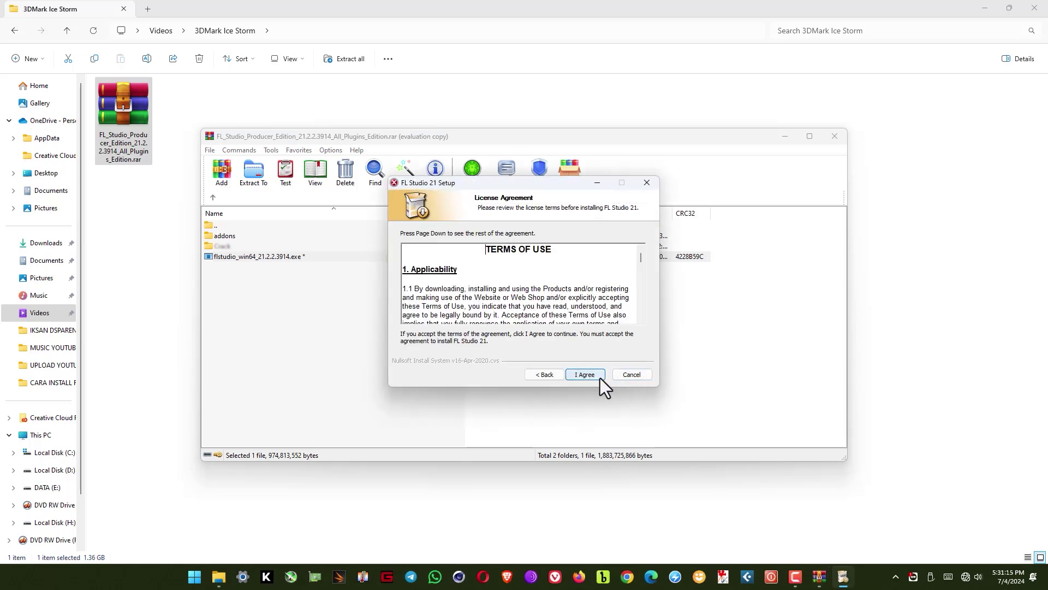
click(599, 377)
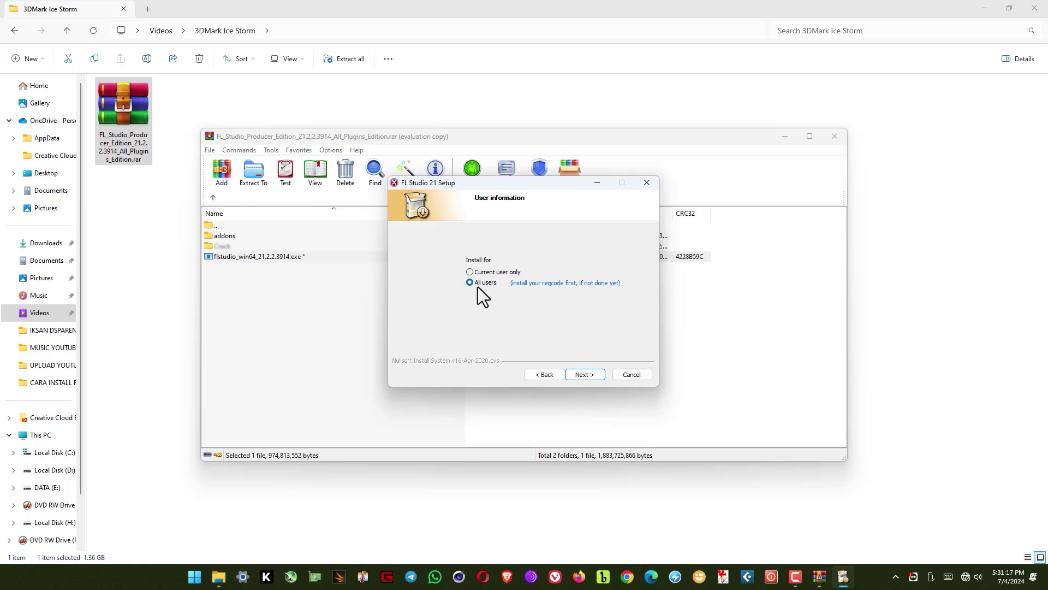
click(595, 376)
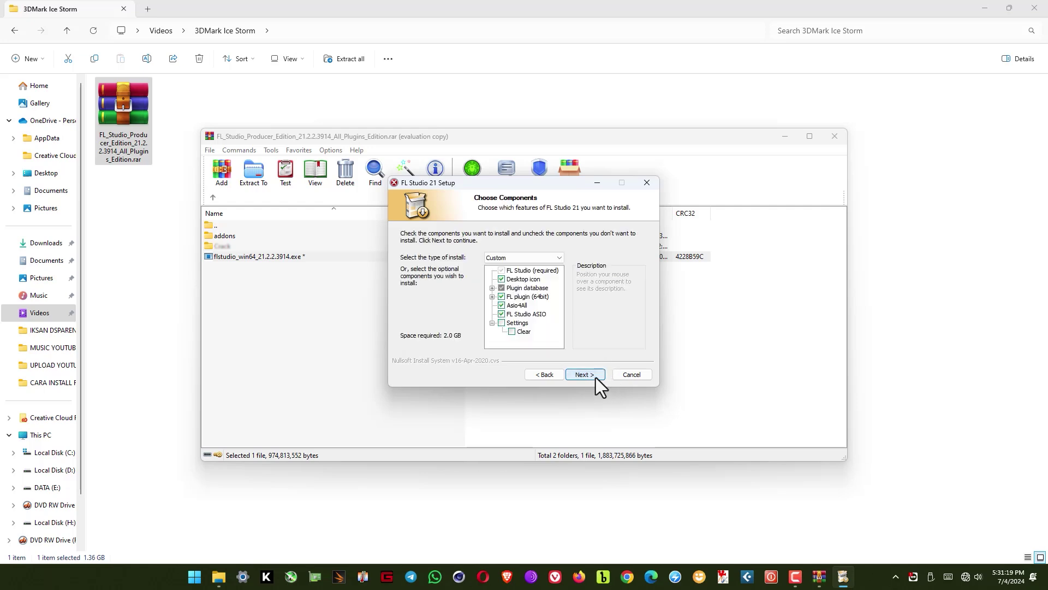
click(595, 377)
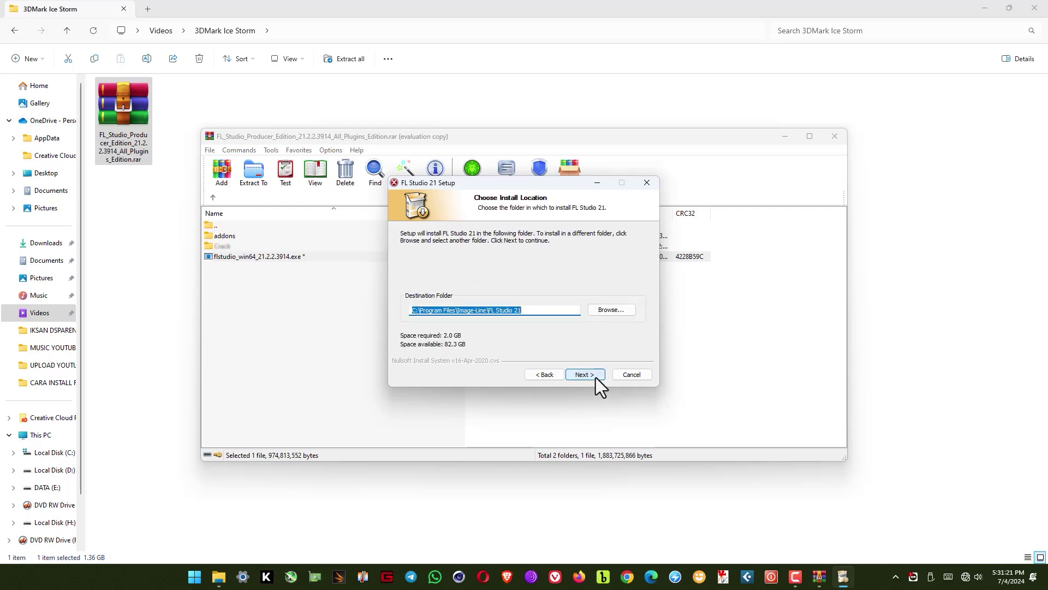
click(593, 375)
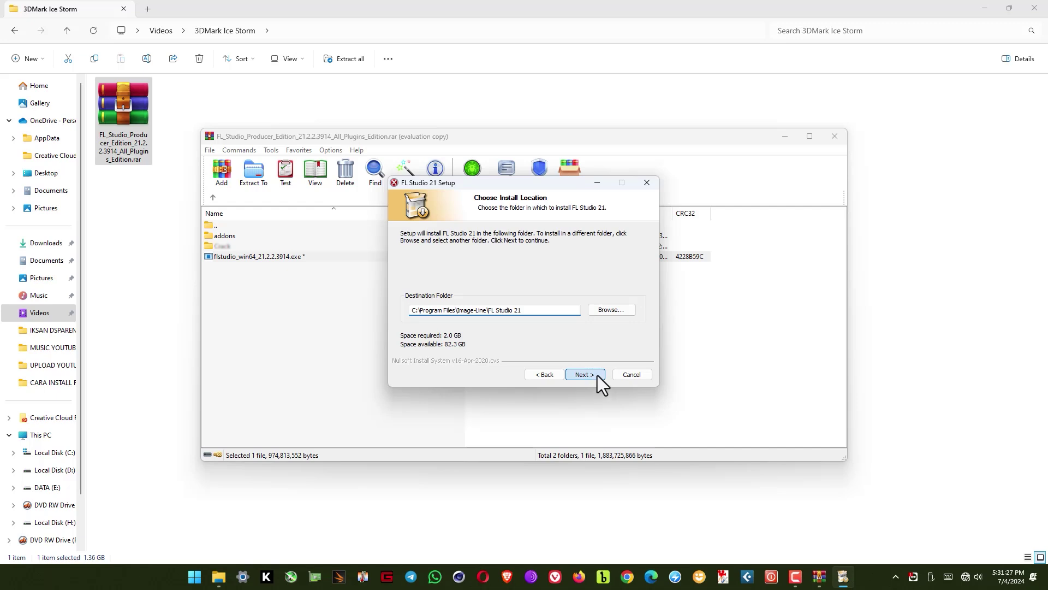
click(597, 375)
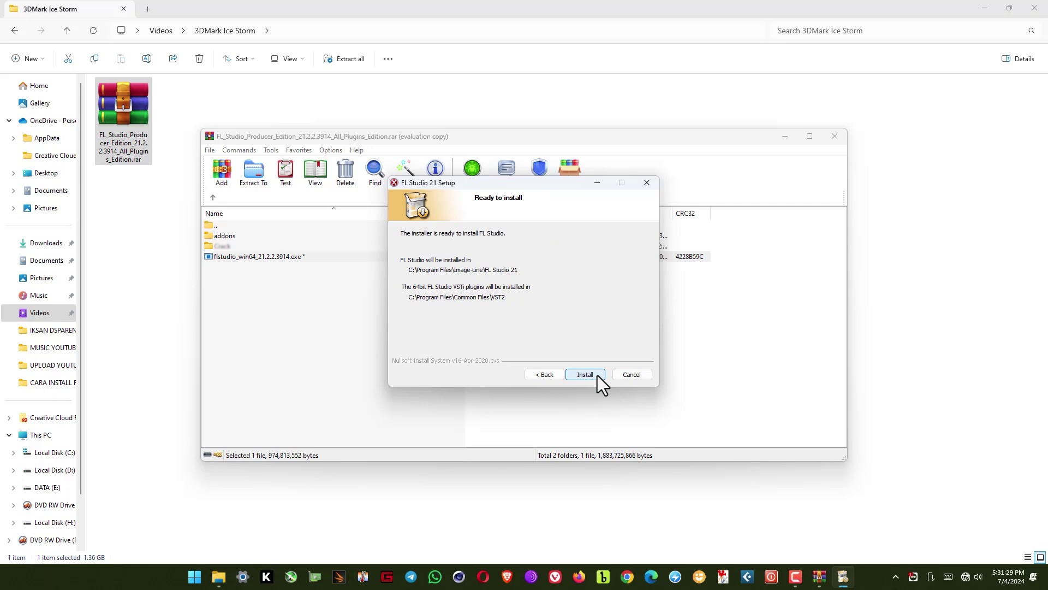
click(598, 375)
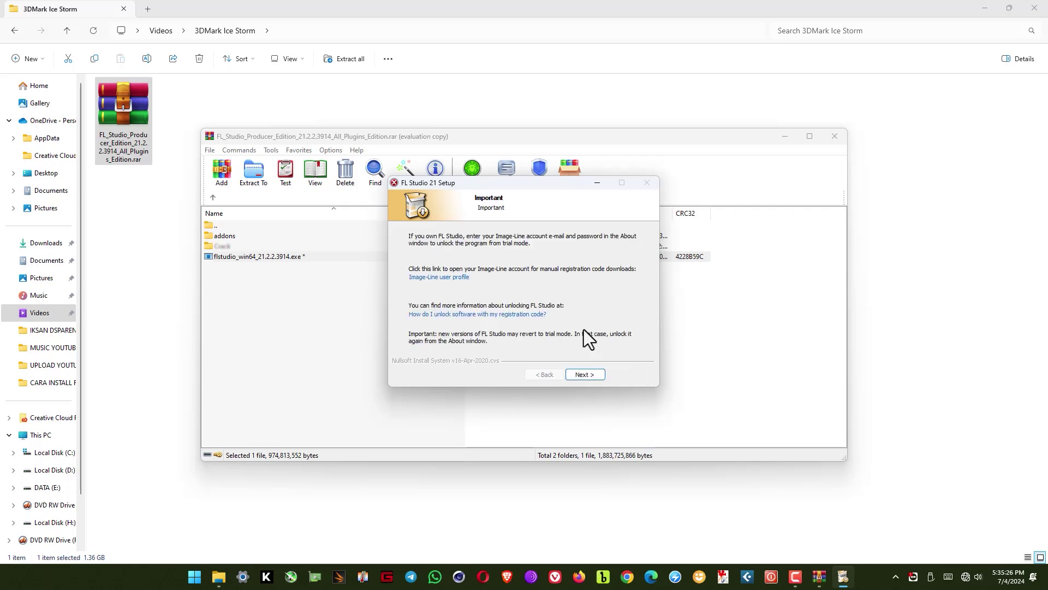
Go through the remaining information pages of FL Studio 21 Setup and finish the installer
click(590, 375)
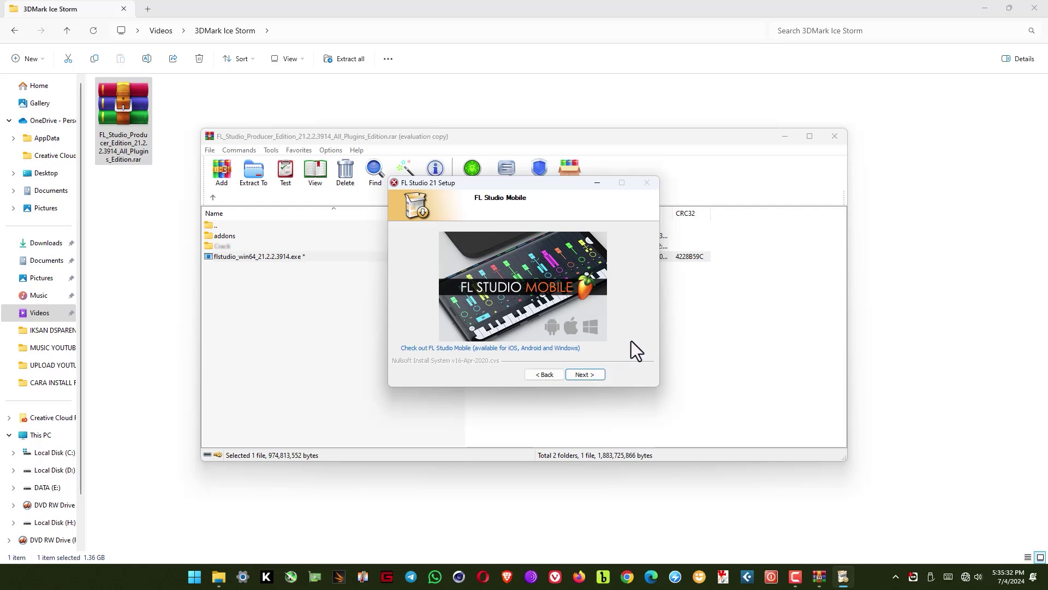
click(584, 374)
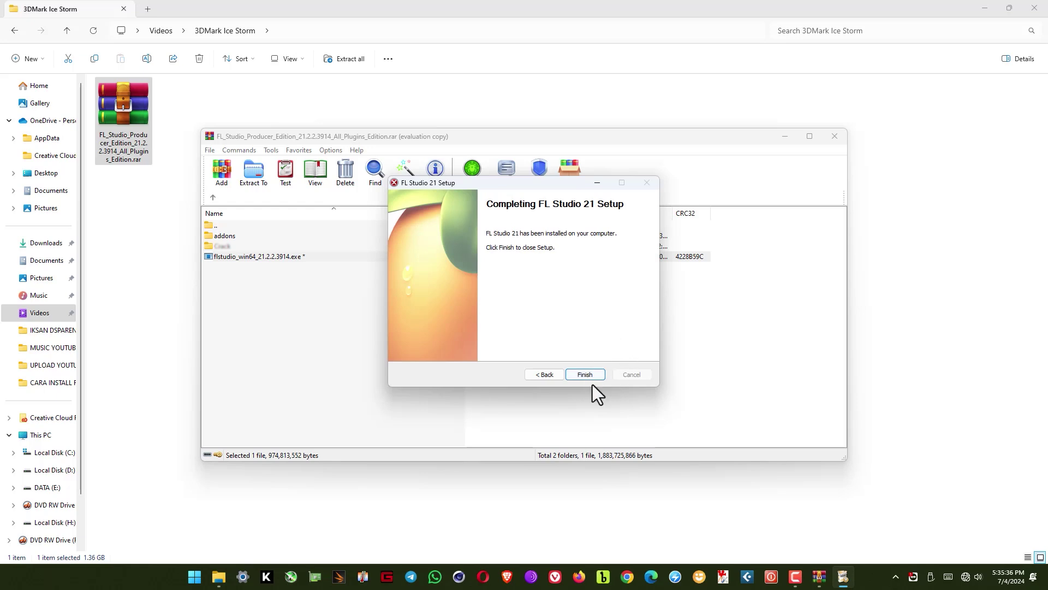
click(586, 375)
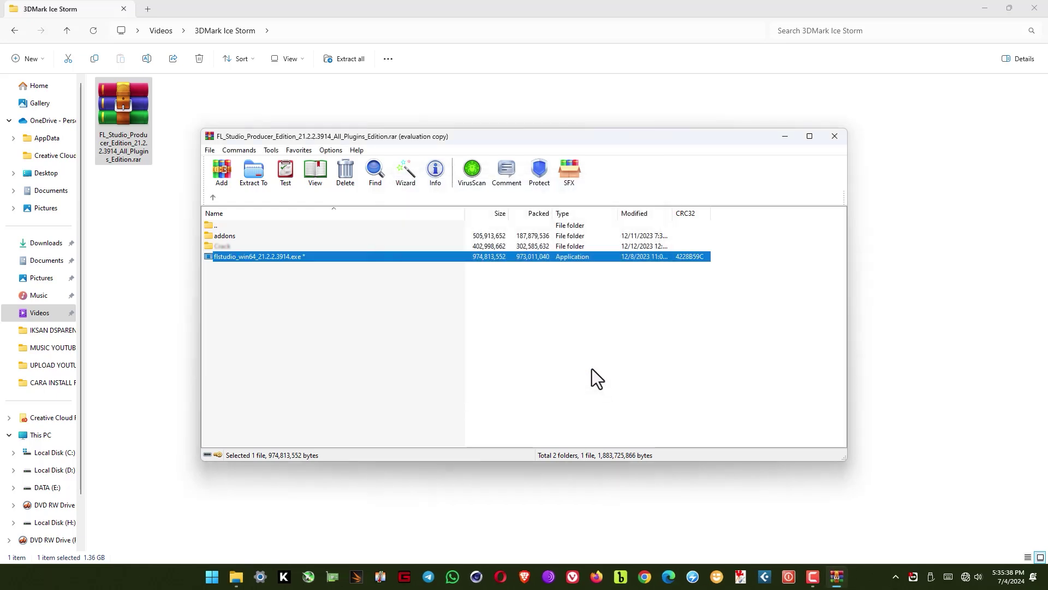
Extract the Crack folder from the archive to the 3DMark Ice Storm folder in Videos
click(355, 337)
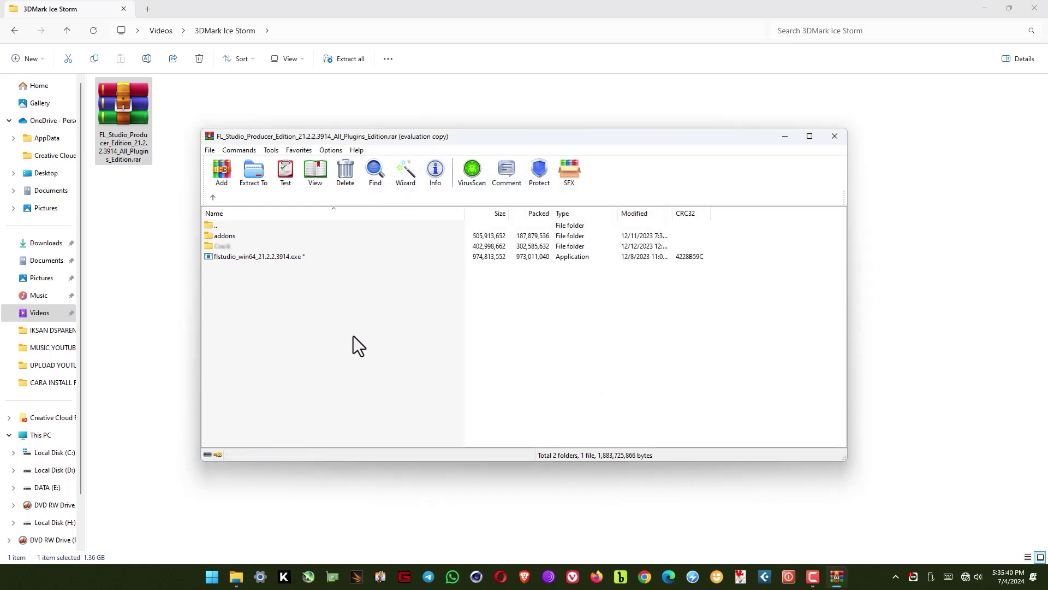
click(227, 247)
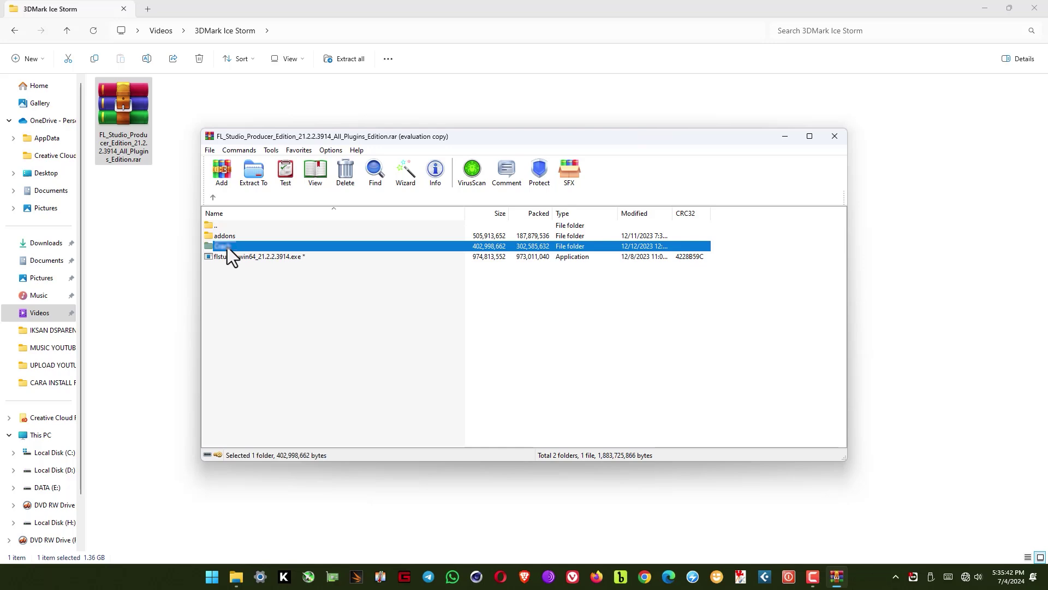
click(254, 174)
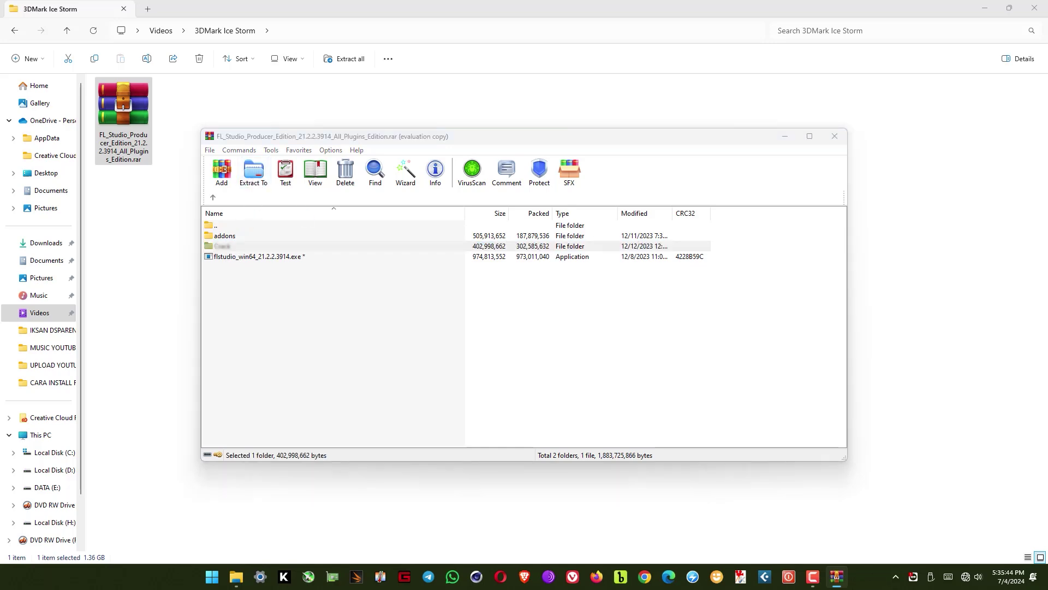
drag(808, 227, 546, 193)
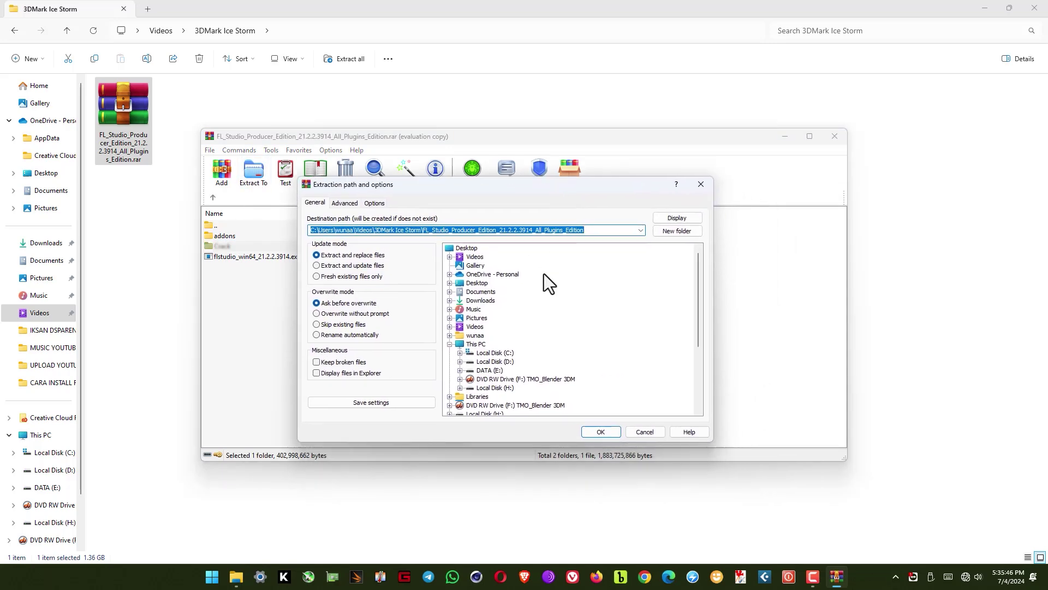
click(450, 327)
click(489, 344)
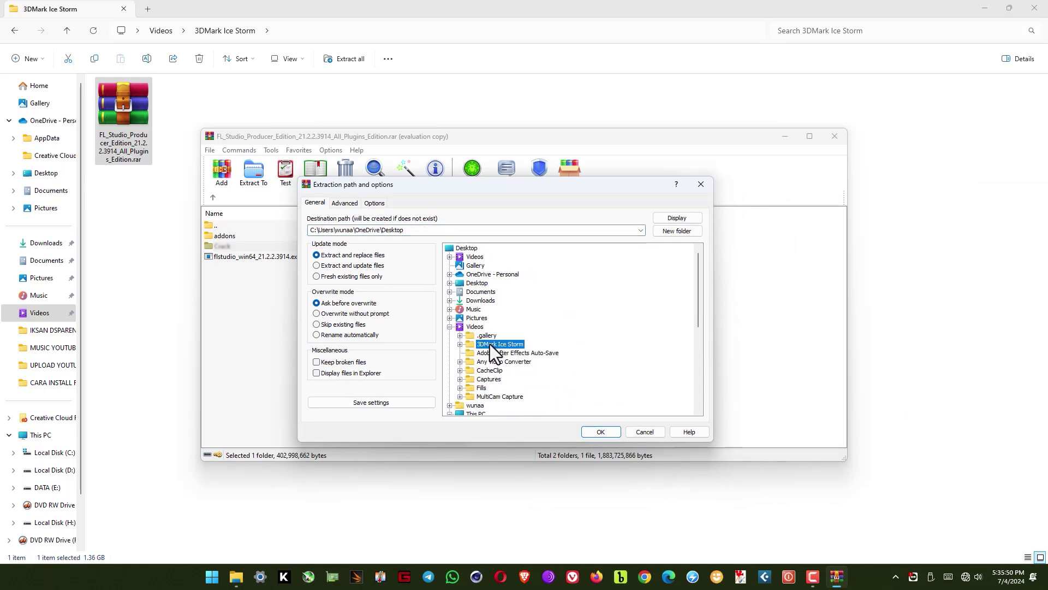
click(606, 433)
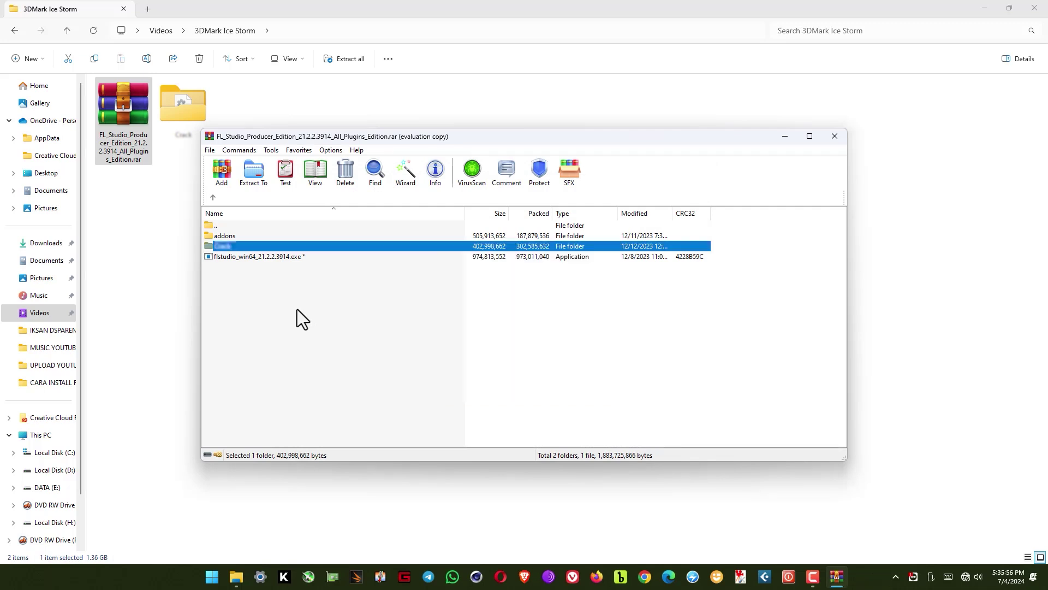
Extract the addons folder from the archive to the 3DMark Ice Storm folder in Videos
click(223, 237)
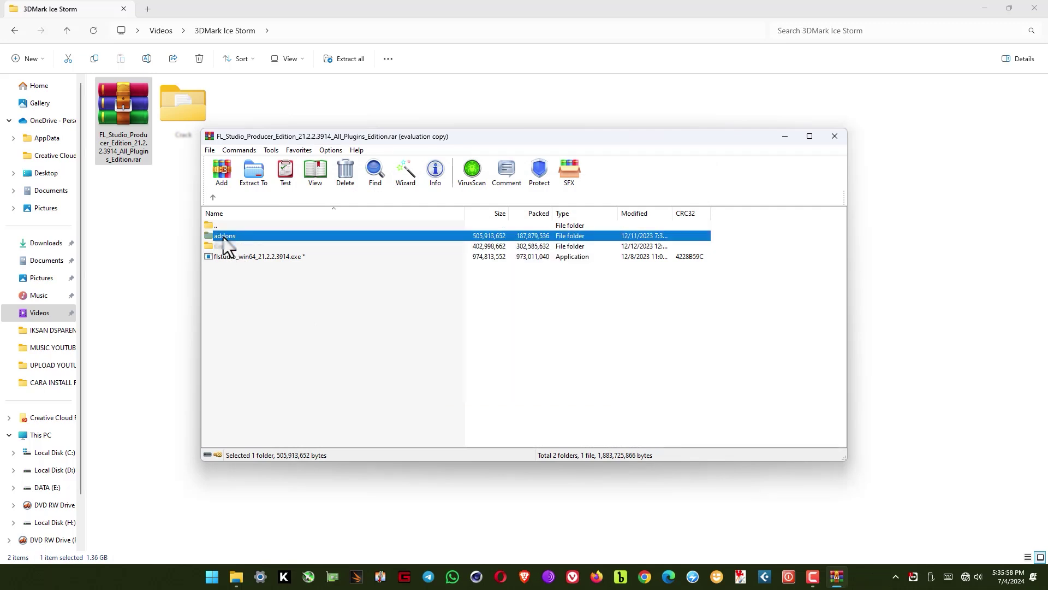
click(255, 182)
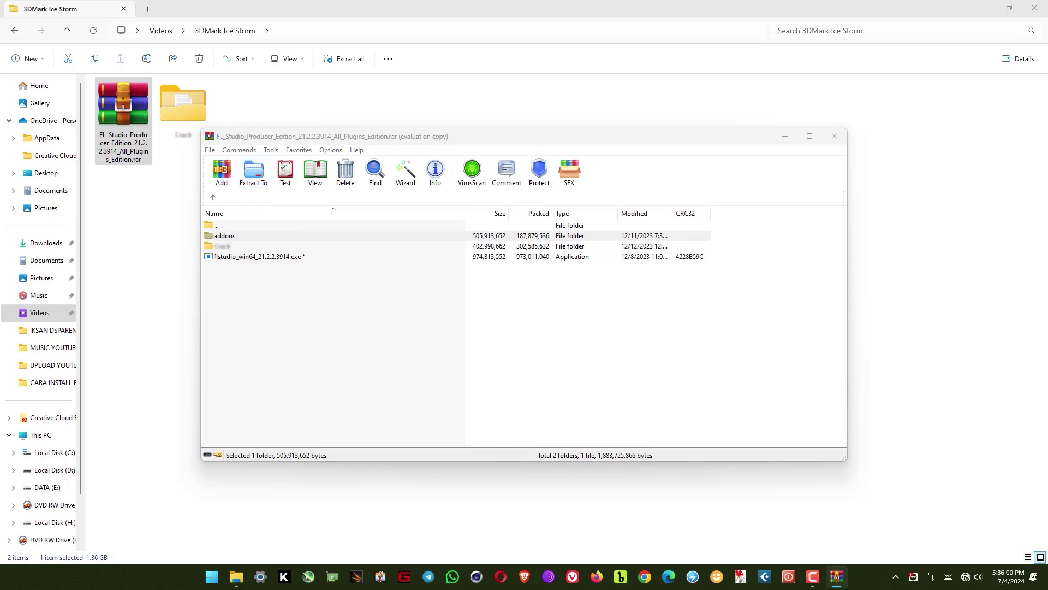
drag(657, 201, 543, 183)
click(443, 319)
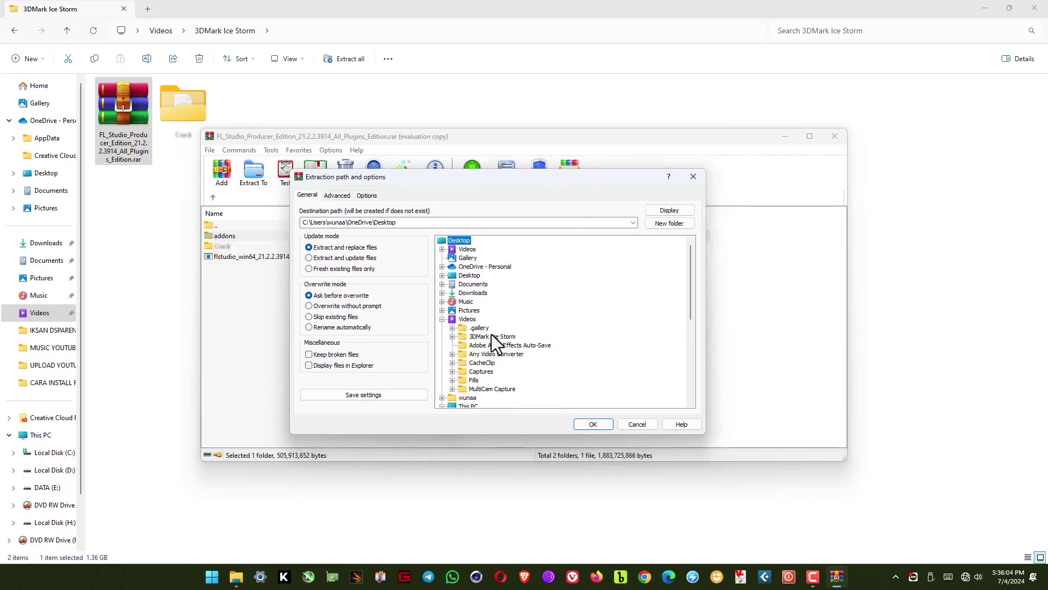
click(593, 425)
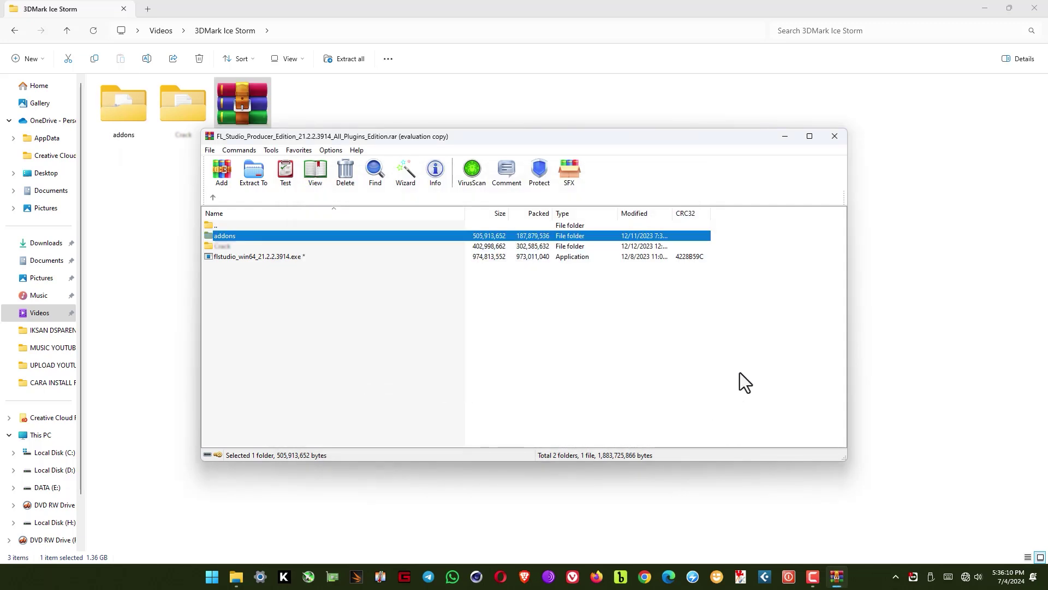
Close the archive and open the extracted Crack folder in File Explorer
click(837, 136)
click(358, 284)
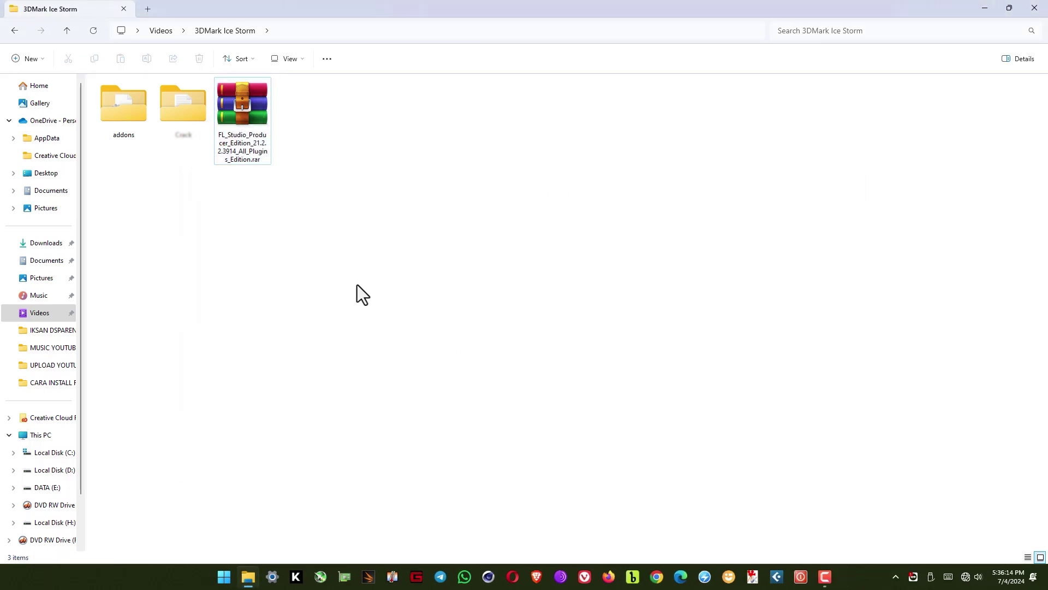
double_click(180, 121)
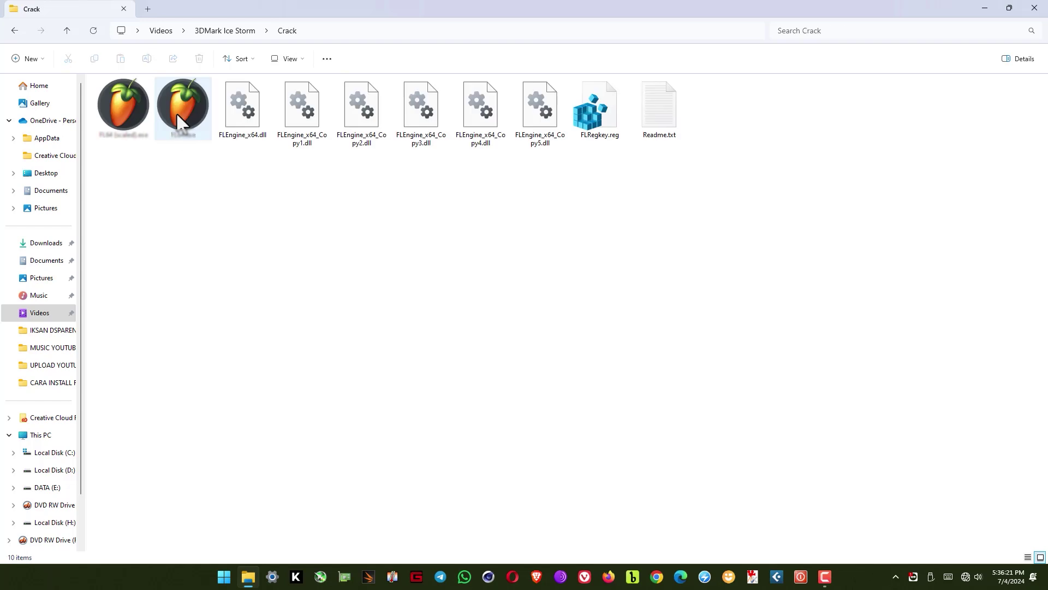
Show the Crack folder's contents in Details view and refresh the listing
right_click(537, 241)
mouse_move(580, 247)
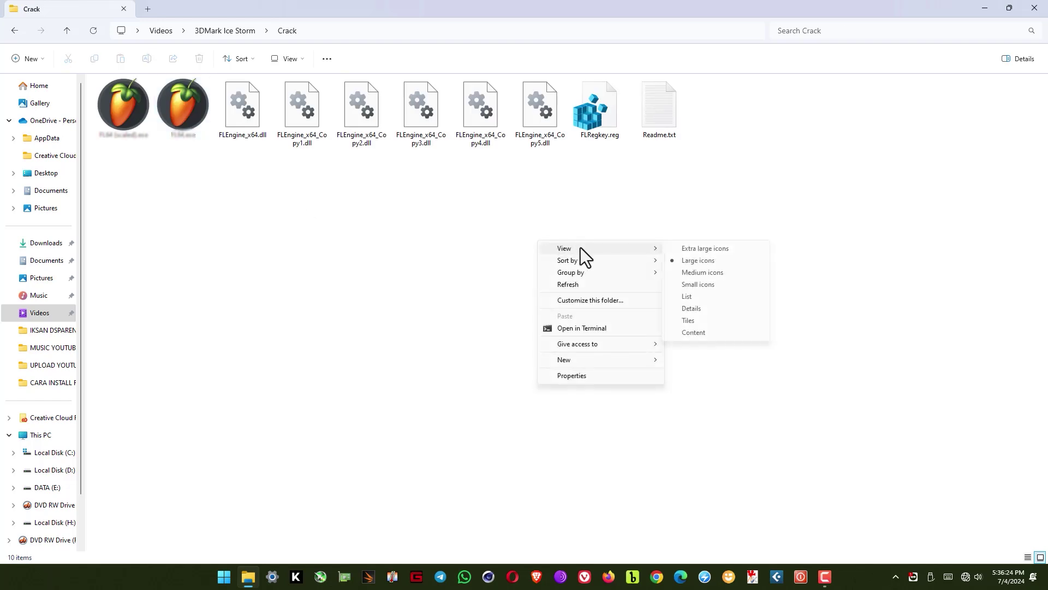
click(692, 309)
right_click(387, 333)
mouse_move(406, 356)
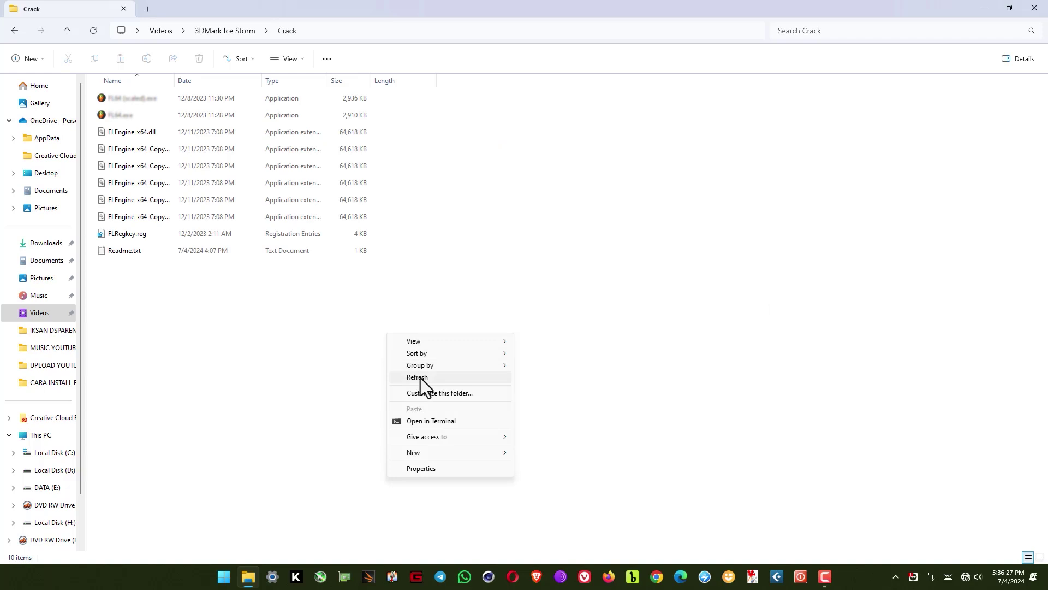
click(421, 378)
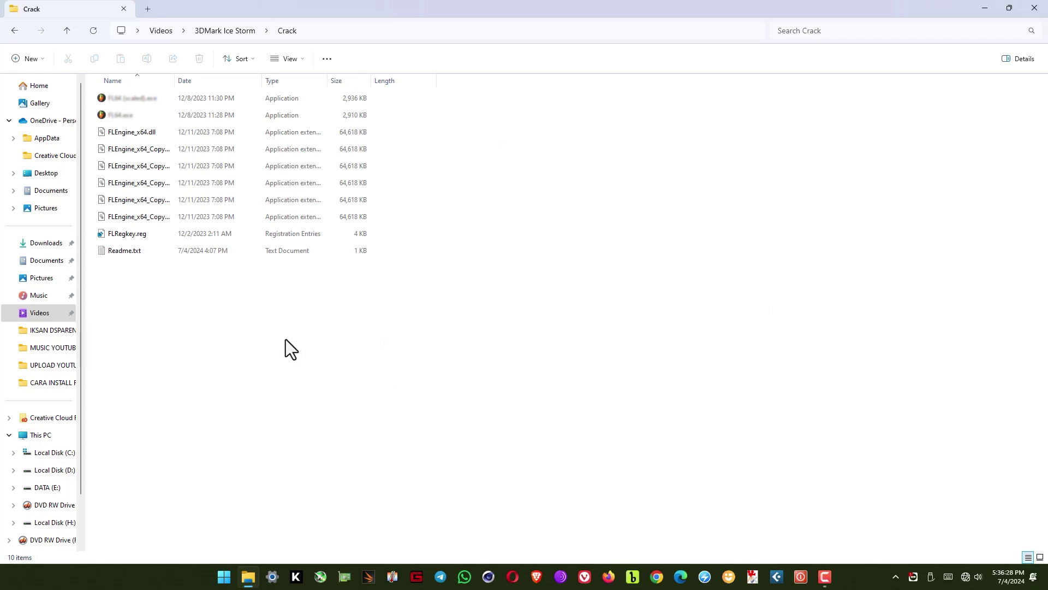
Copy all files in the Crack folder except Readme.txt
click(123, 236)
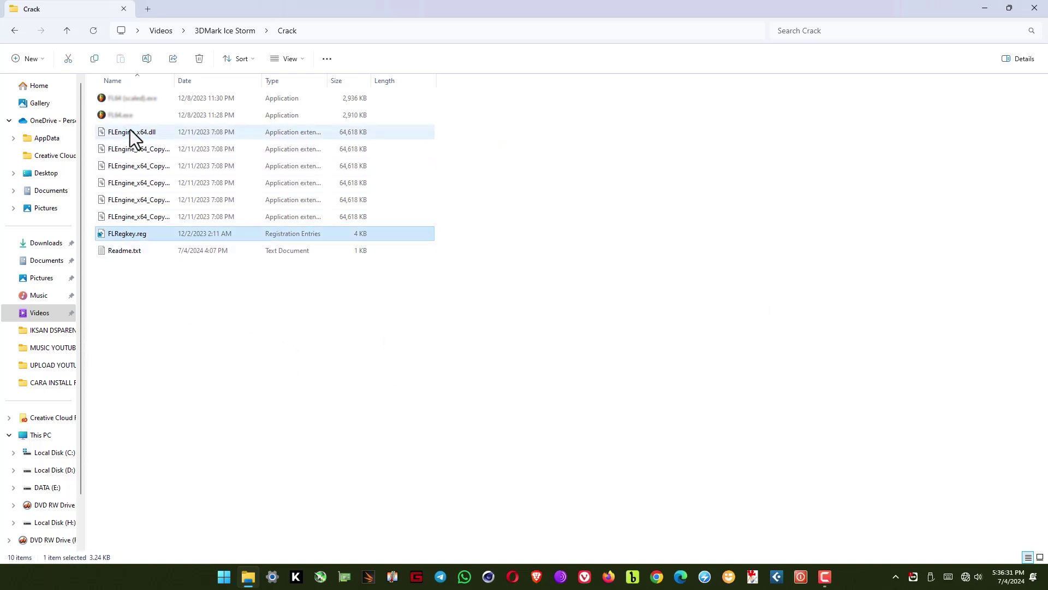
shift+click(132, 100)
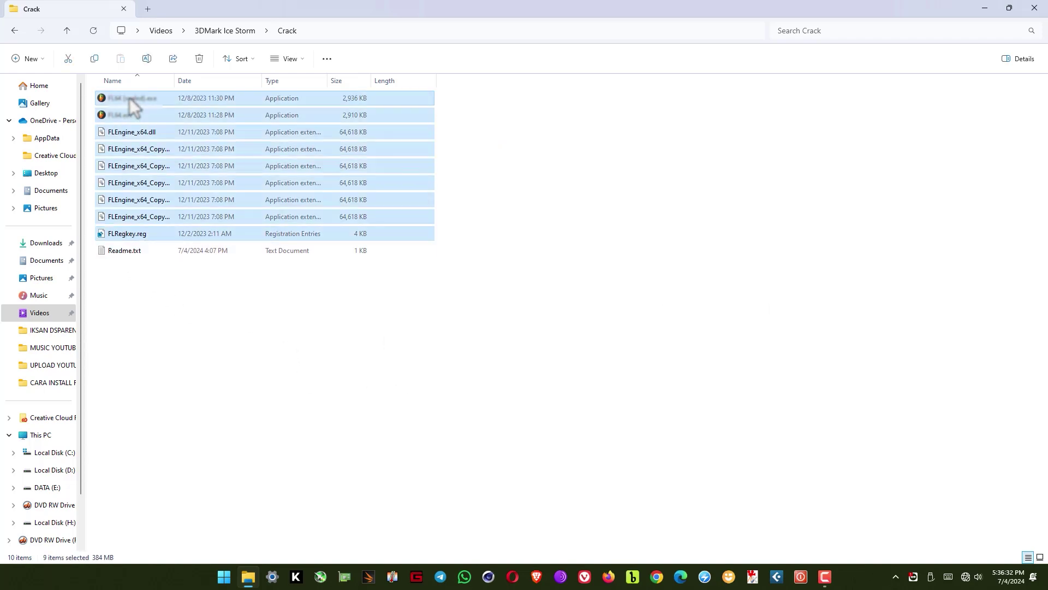
right_click(142, 152)
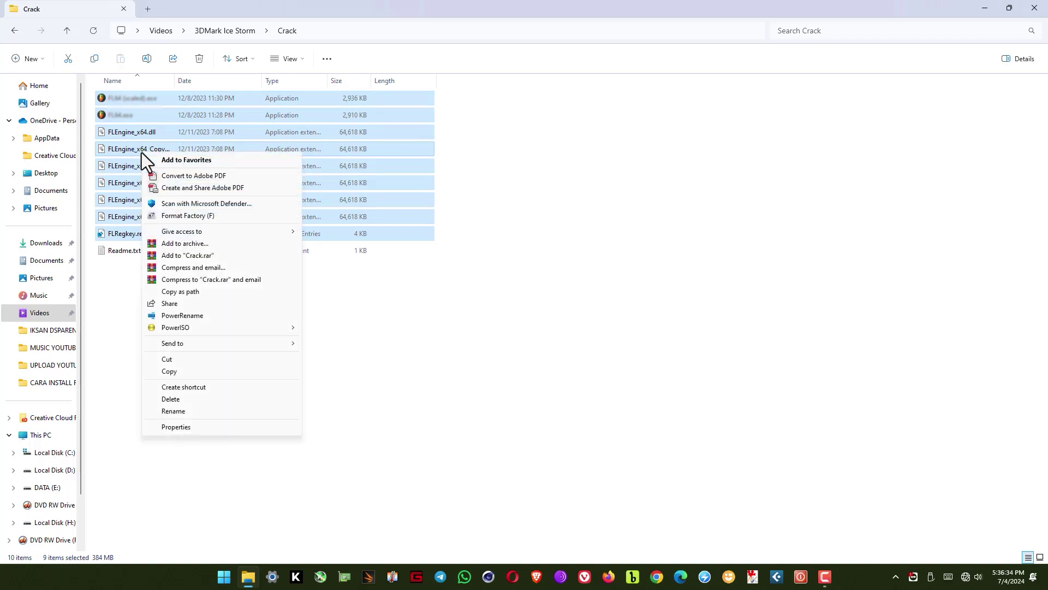
click(175, 372)
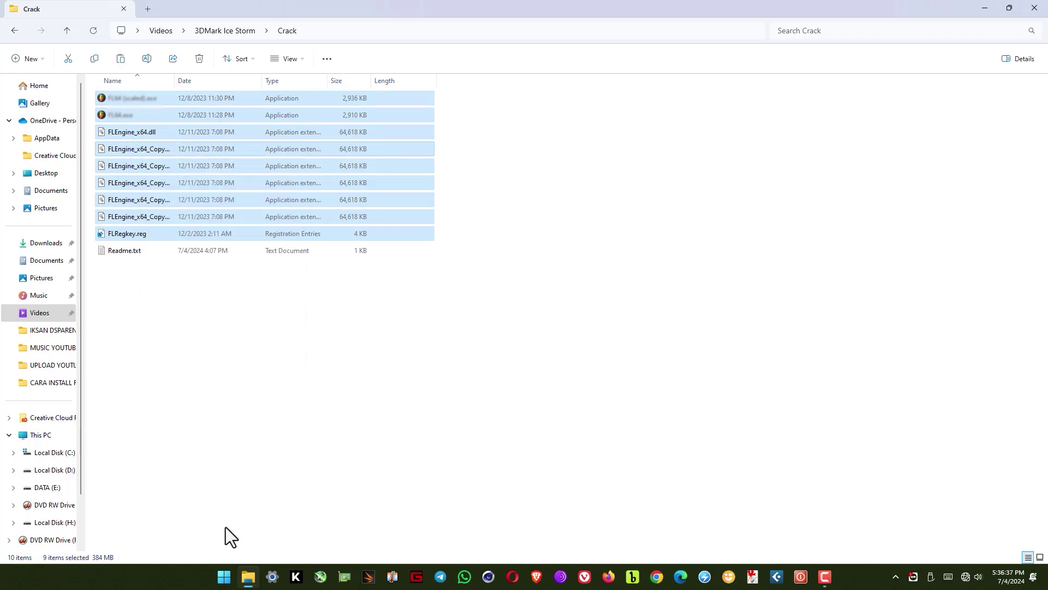
Search Windows for FL Studio 21 and open its installation folder through the shortcut's file location
click(227, 582)
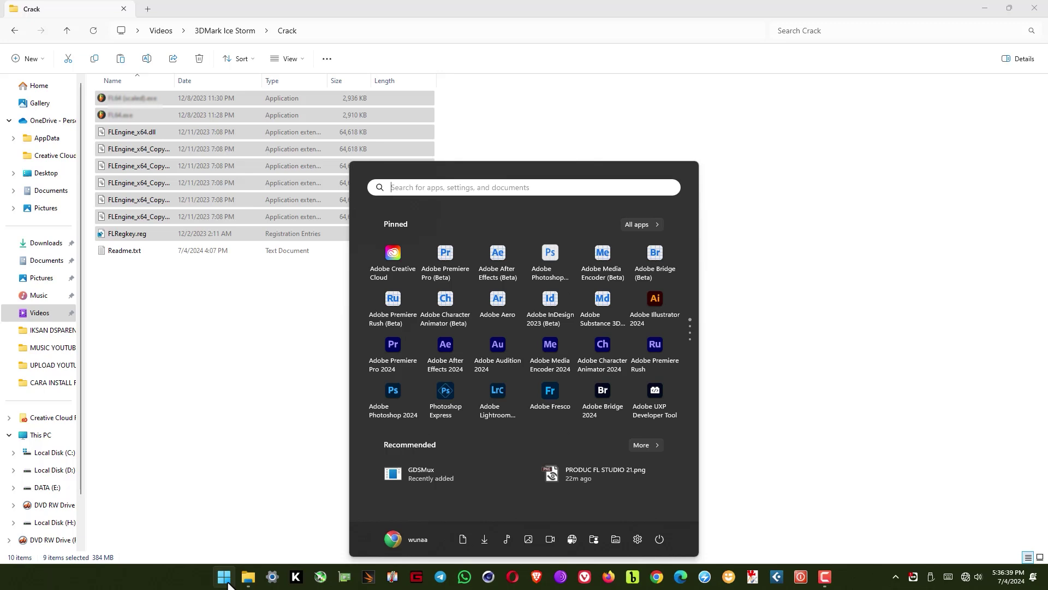
text(fl stu)
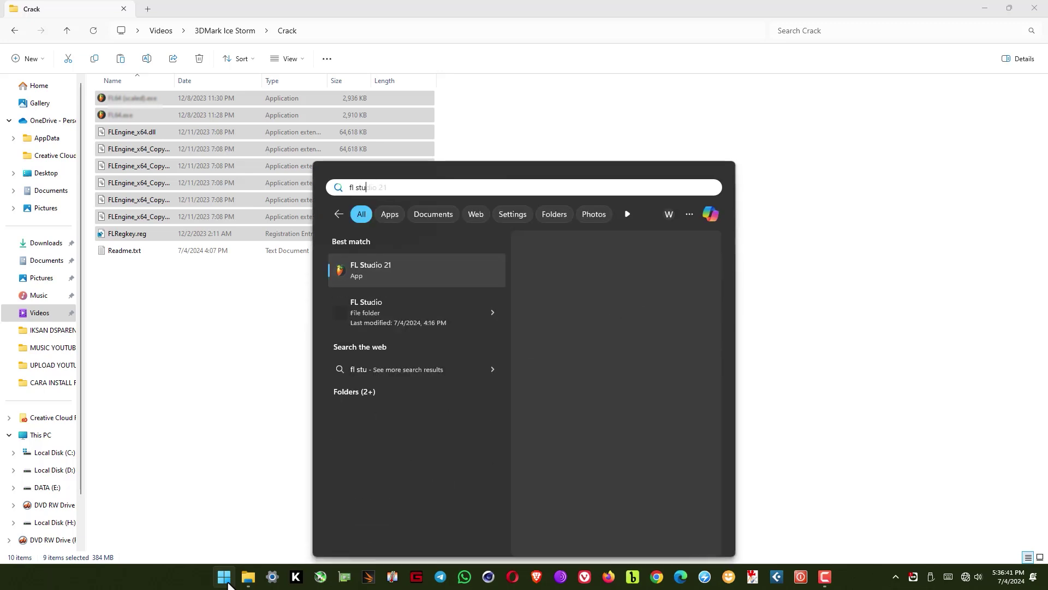
text(di)
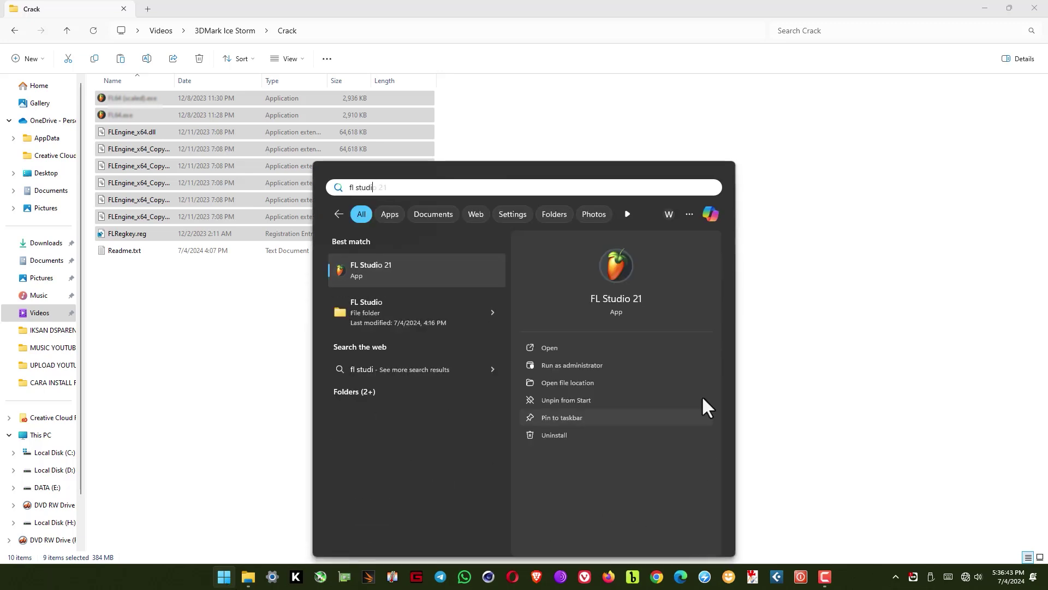
right_click(618, 267)
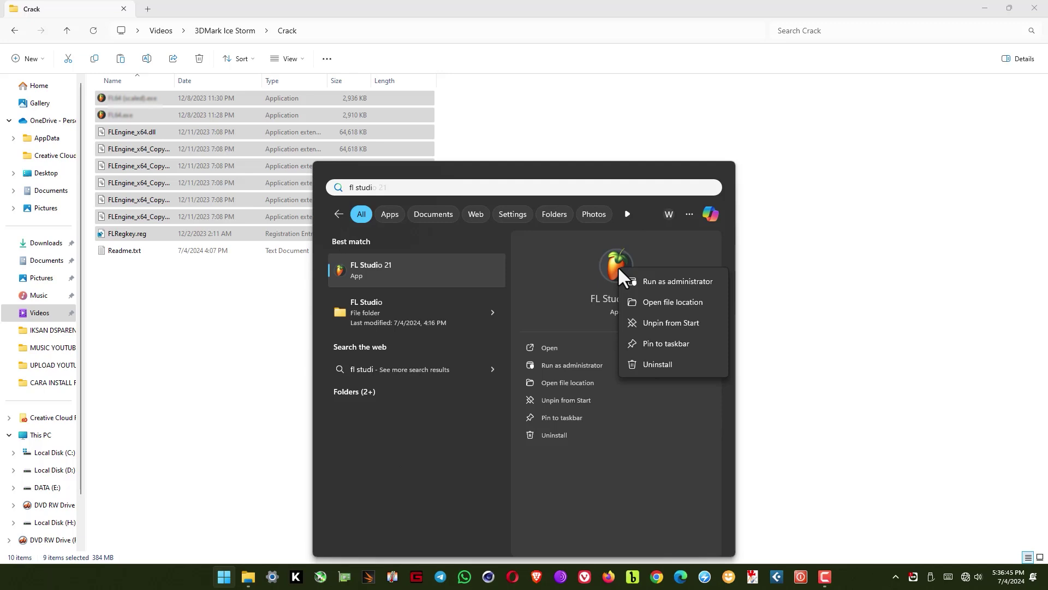
click(713, 302)
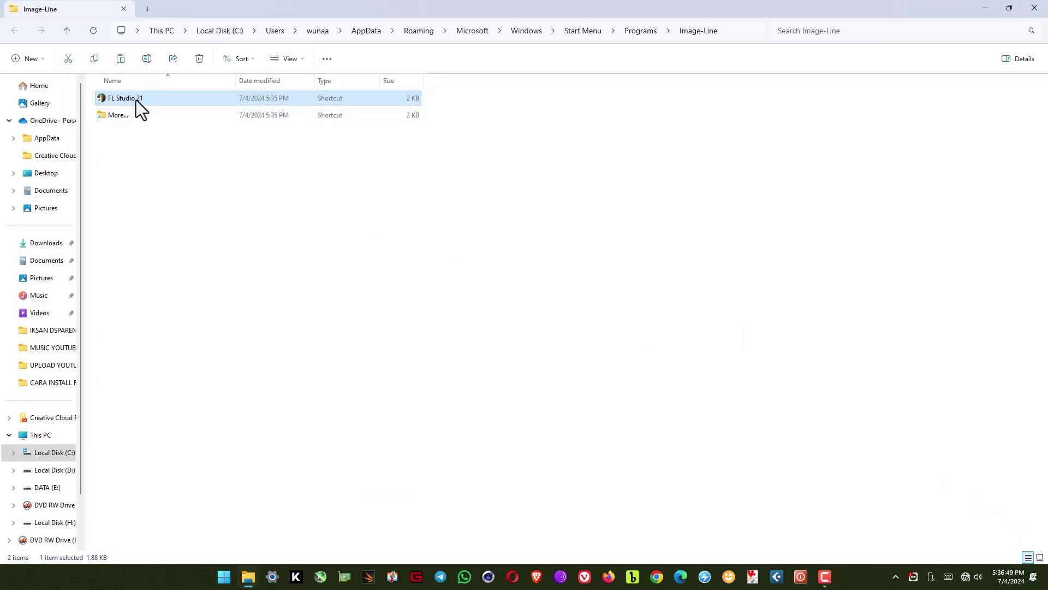
right_click(155, 96)
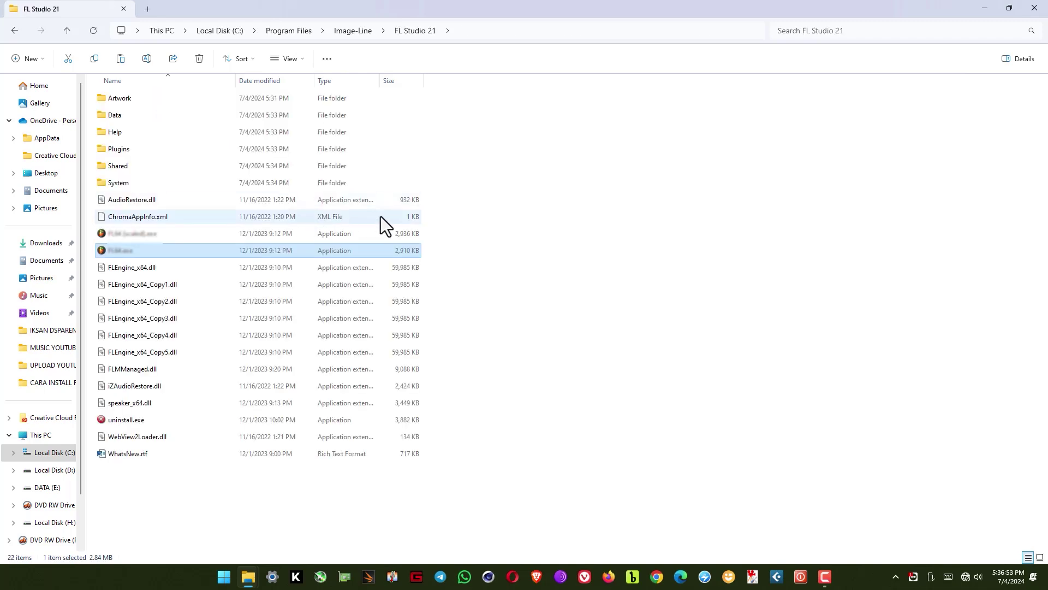
Paste the copied files into the FL Studio 21 program folder, replacing the existing files with administrator permission
right_click(564, 286)
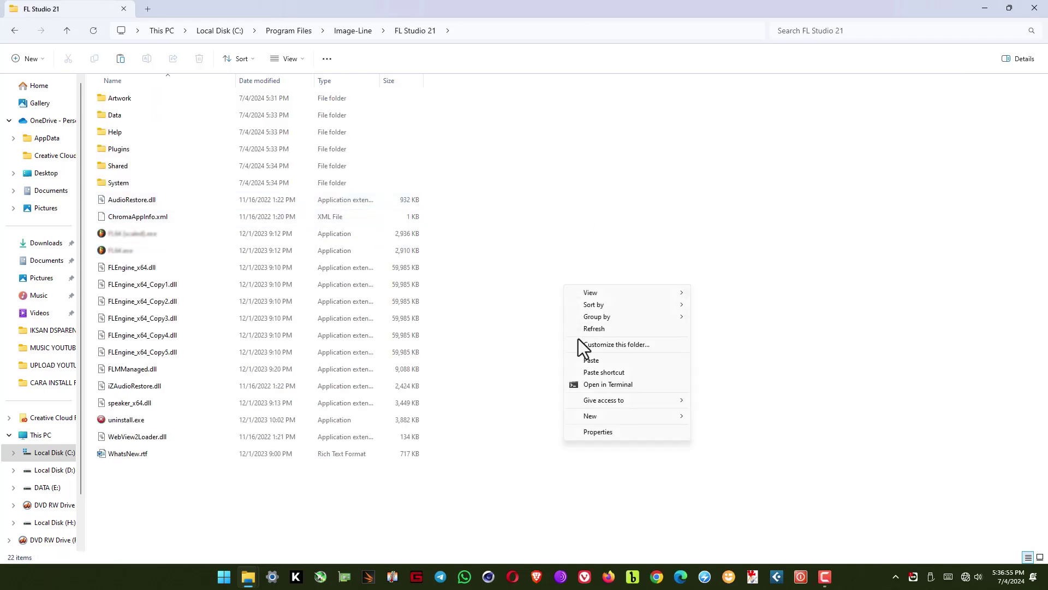
click(613, 361)
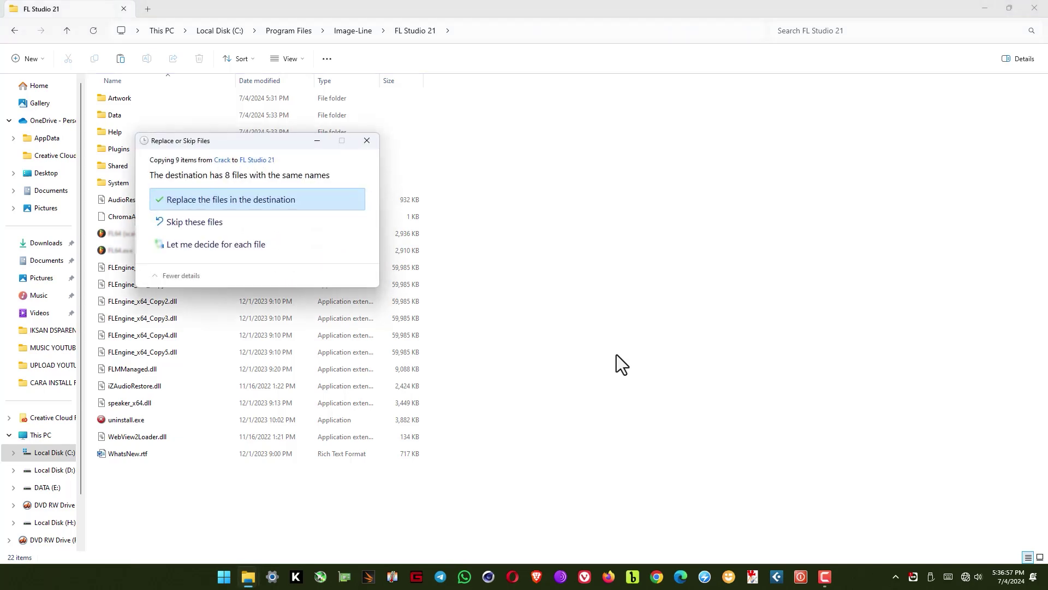
click(225, 201)
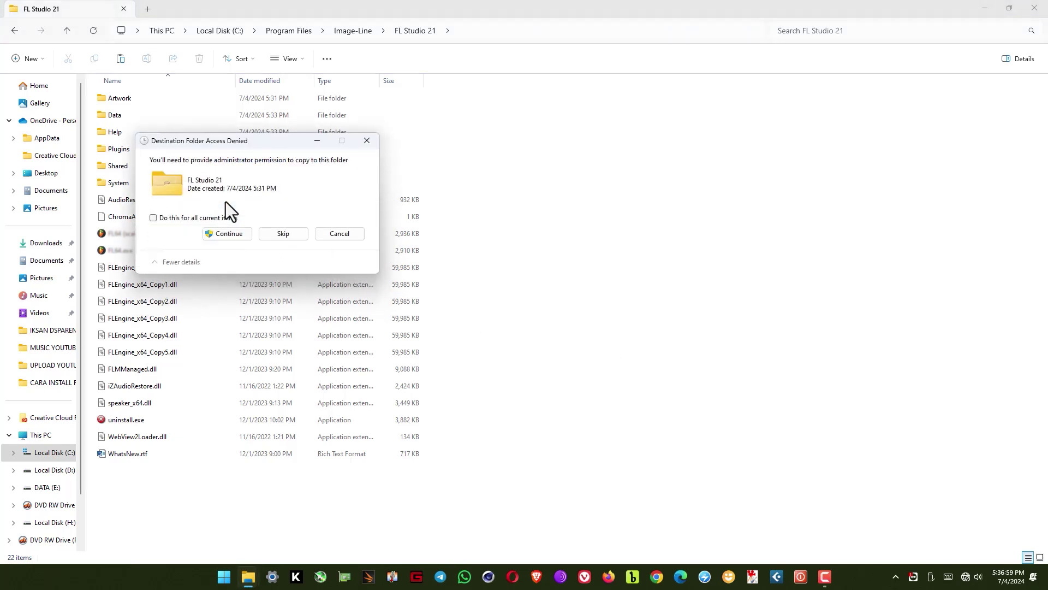
click(229, 233)
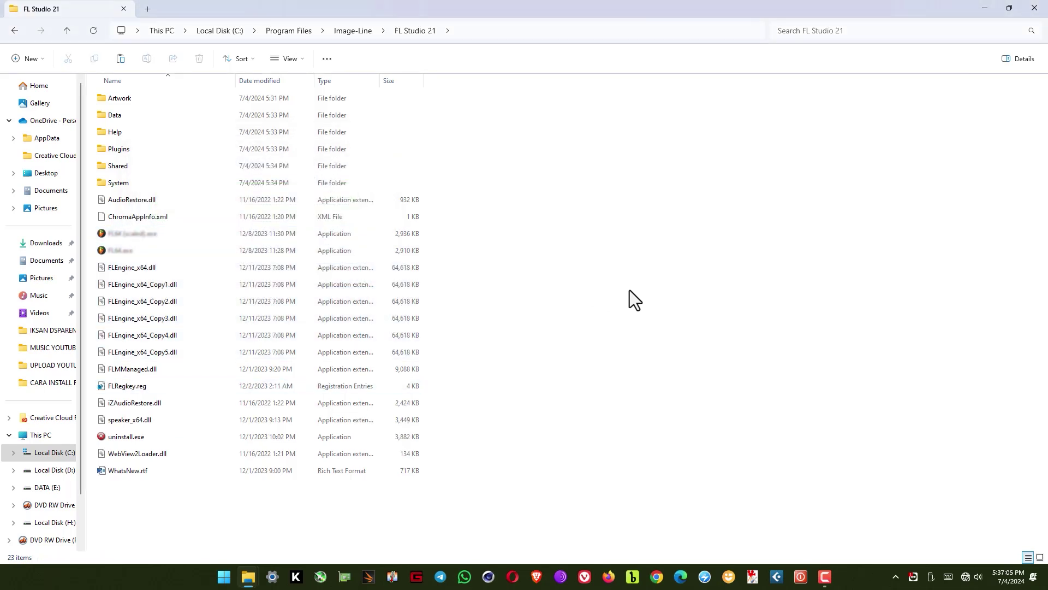
Merge FLRegkey.reg from the FL Studio 21 folder into the Windows registry
double_click(143, 387)
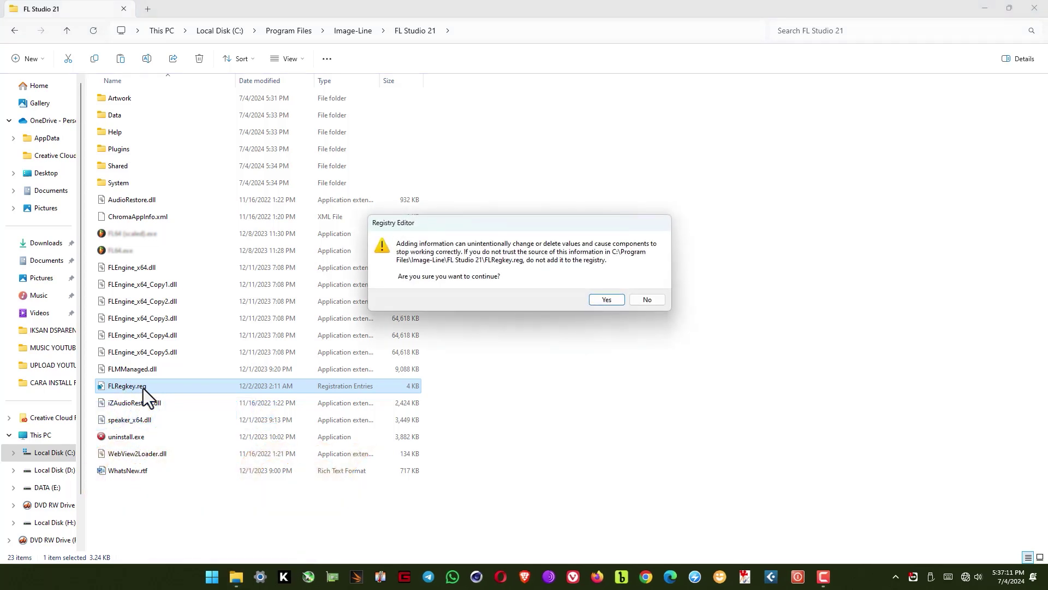
click(607, 302)
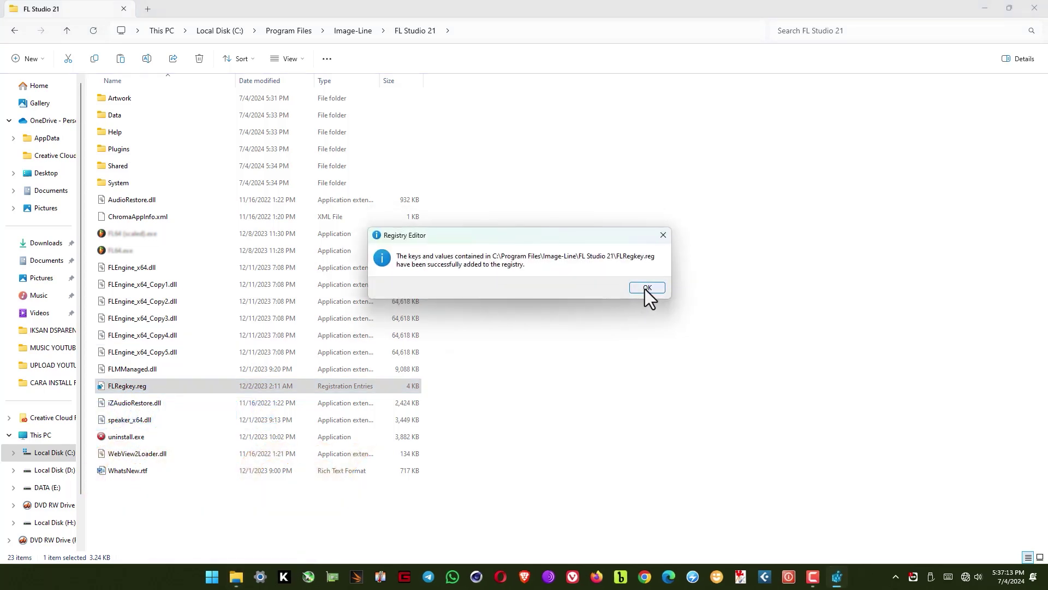
click(646, 288)
click(565, 286)
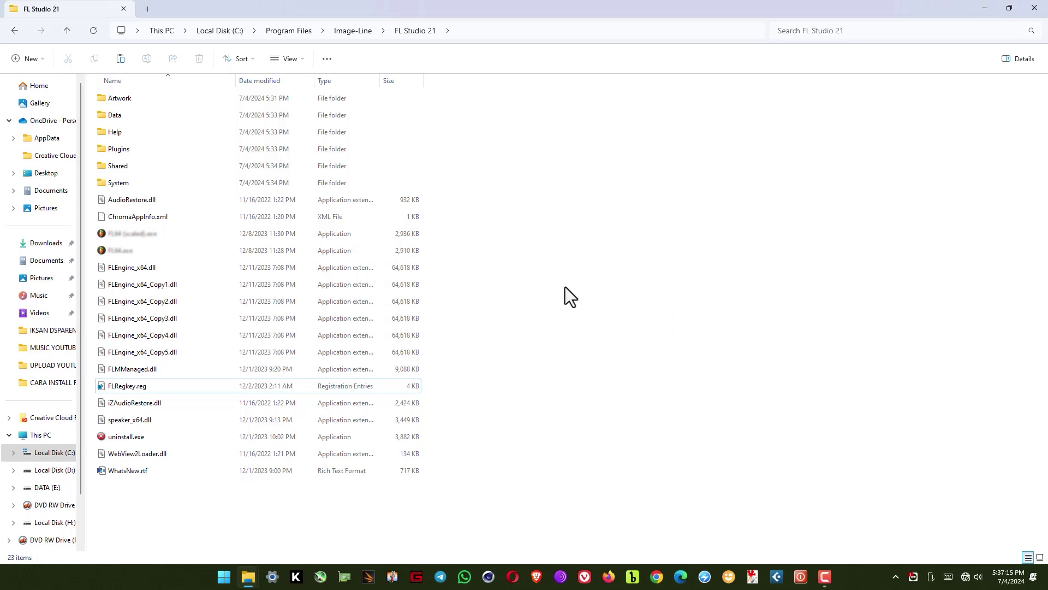
Return to the 3DMark Ice Storm folder and copy the addons folder
click(249, 578)
click(206, 519)
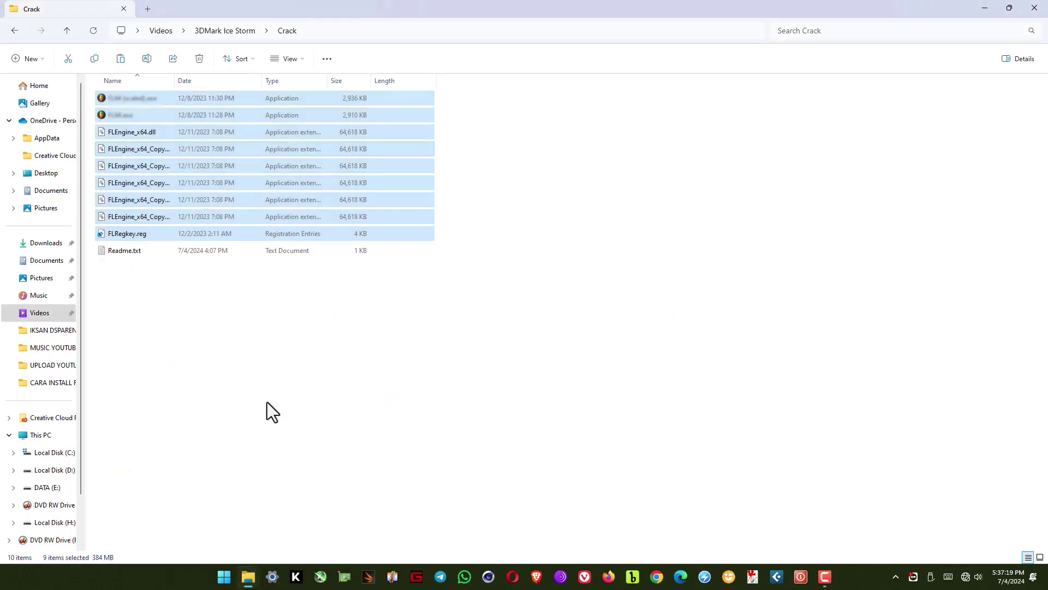
click(267, 402)
click(16, 31)
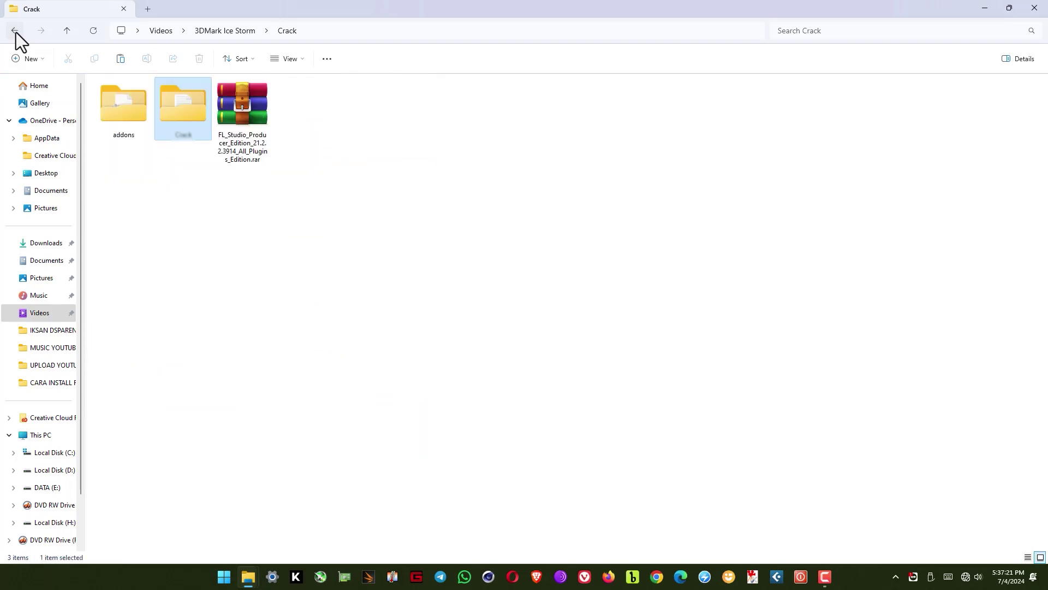
click(166, 225)
right_click(125, 123)
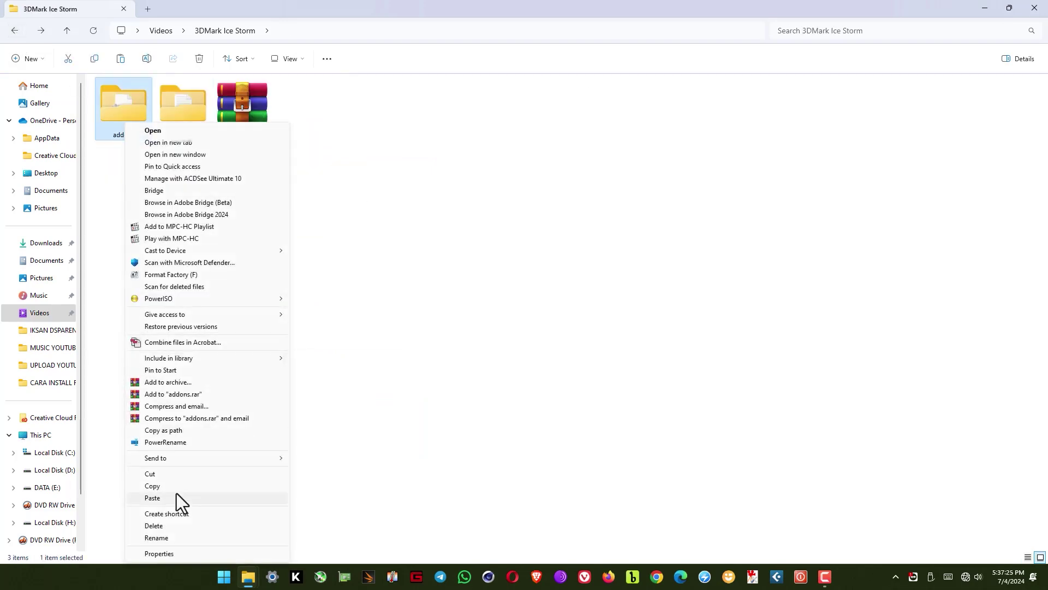
click(164, 486)
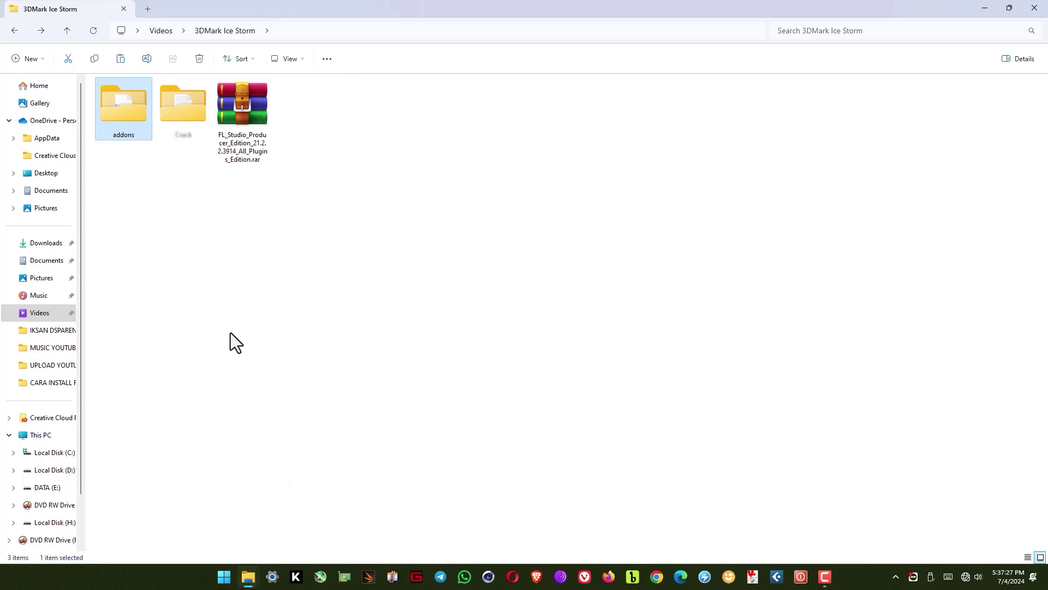
Paste the addons folder into the FL Studio 21 program folder with administrator permission
mouse_move(249, 576)
click(307, 510)
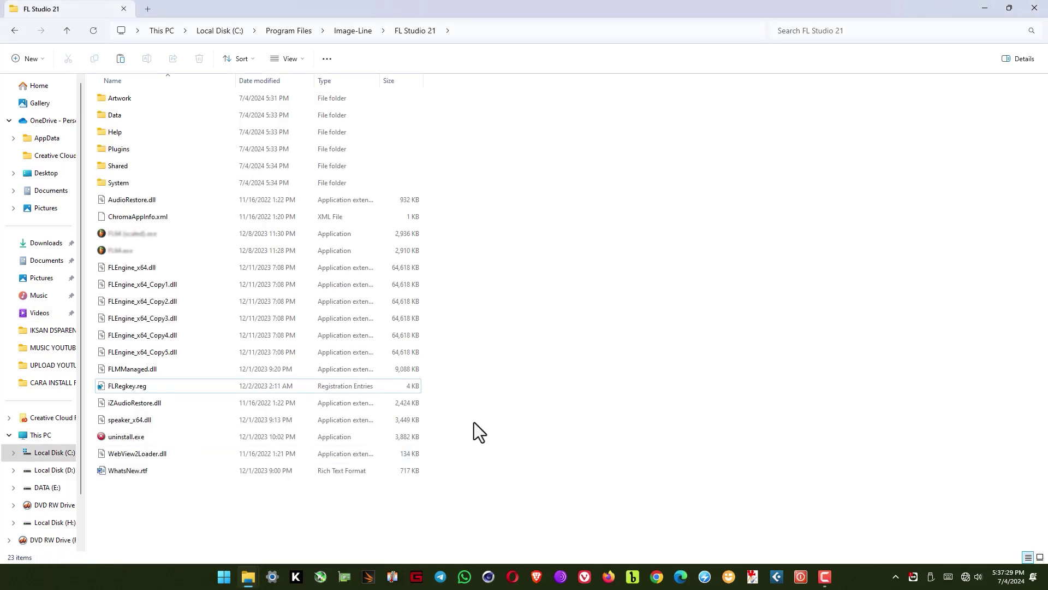
right_click(580, 215)
click(614, 291)
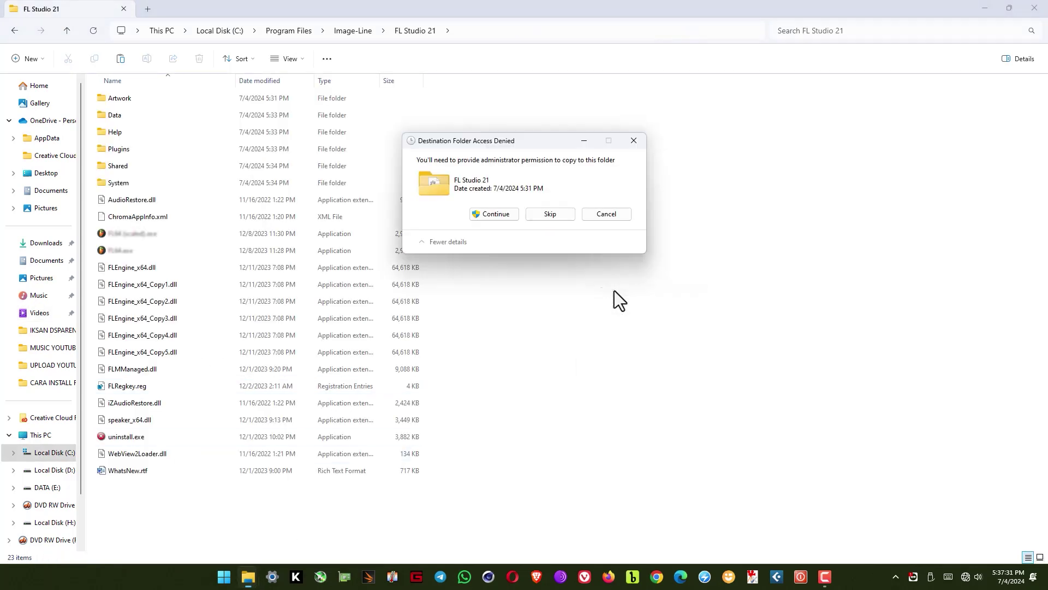
click(496, 214)
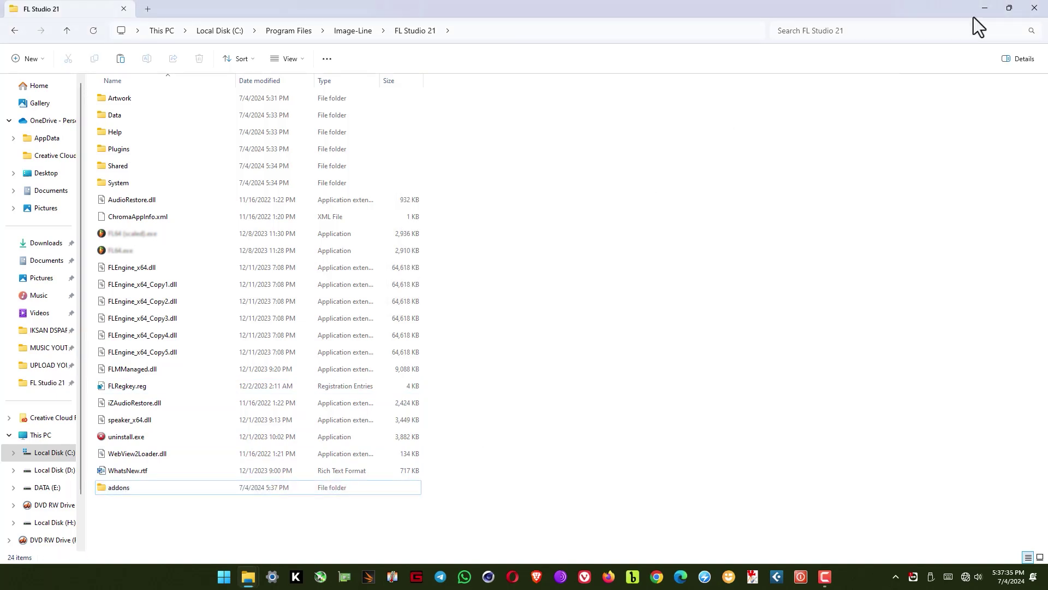
Close both File Explorer windows and refresh the desktop
click(1035, 8)
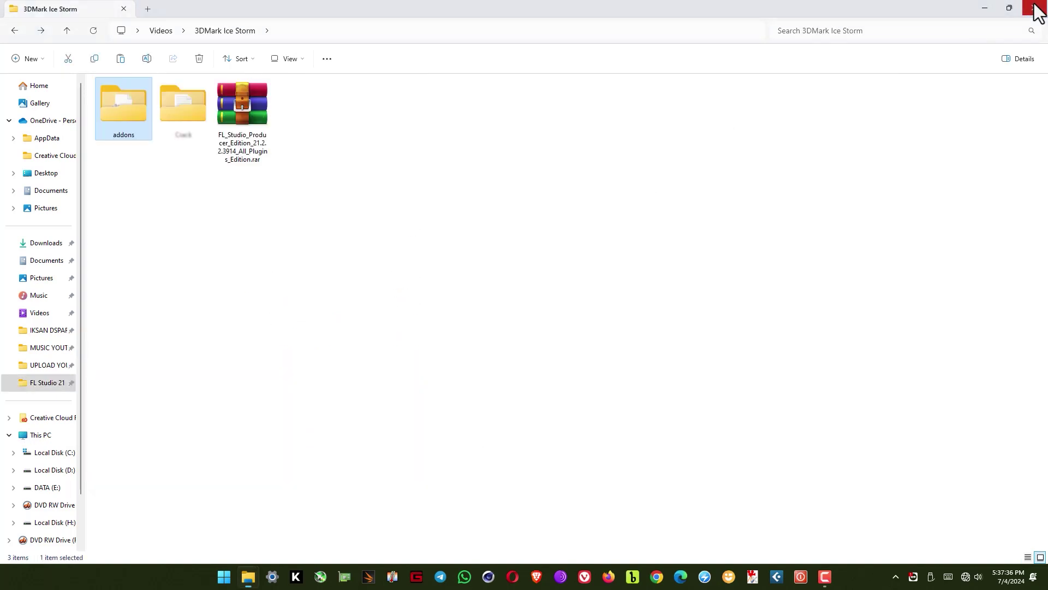
click(310, 256)
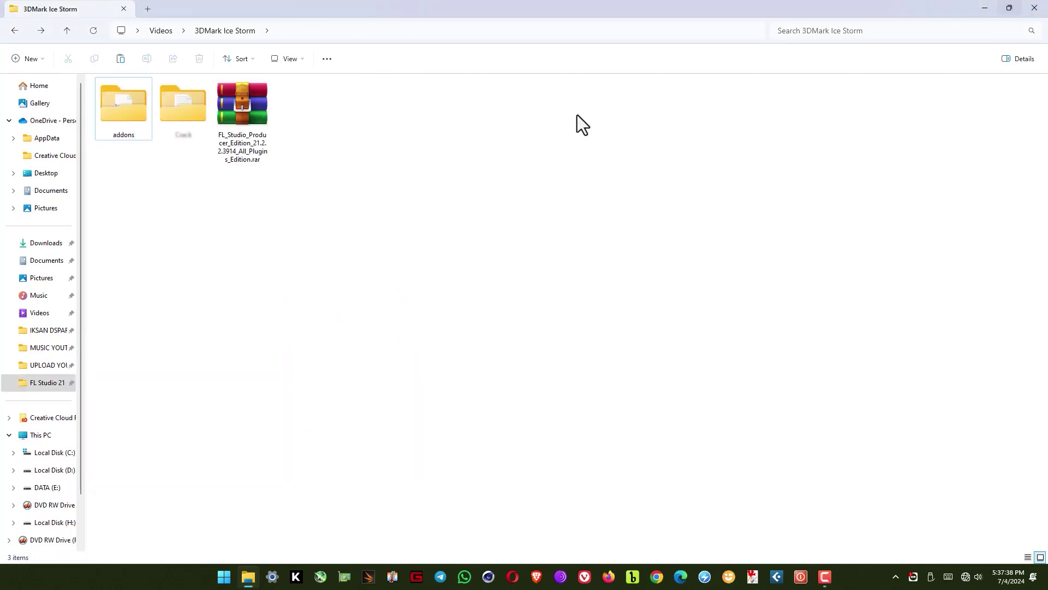
click(1034, 8)
right_click(427, 247)
click(459, 278)
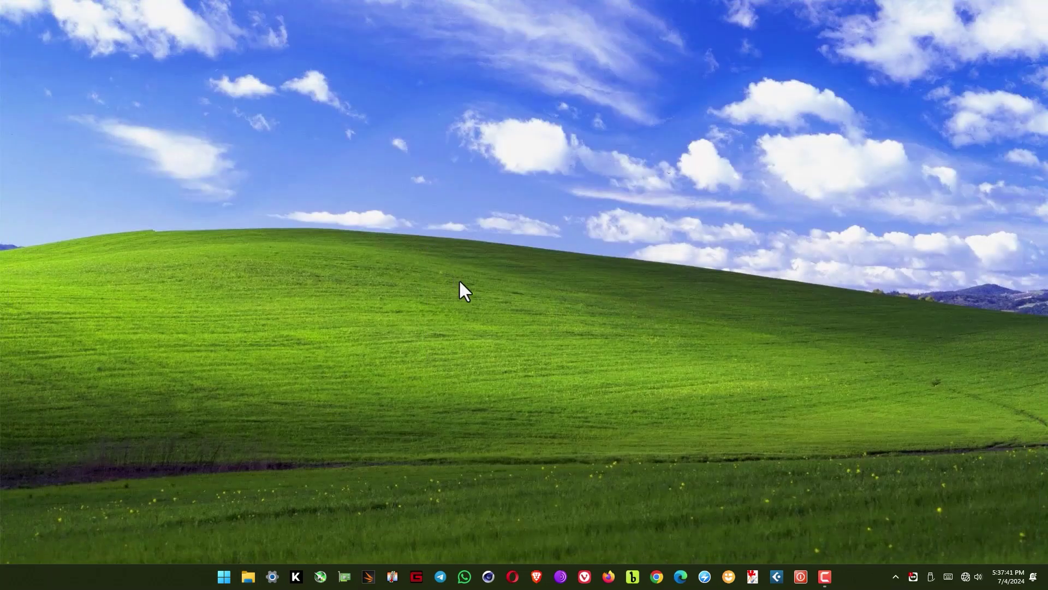
right_click(424, 263)
click(454, 296)
Restart the computer
click(224, 576)
click(659, 539)
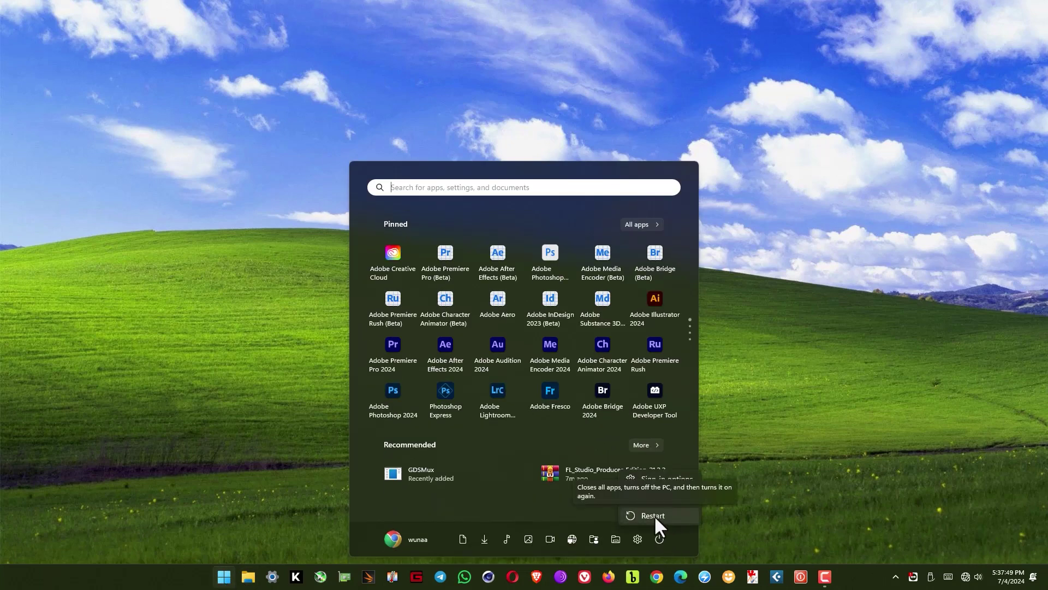
click(654, 515)
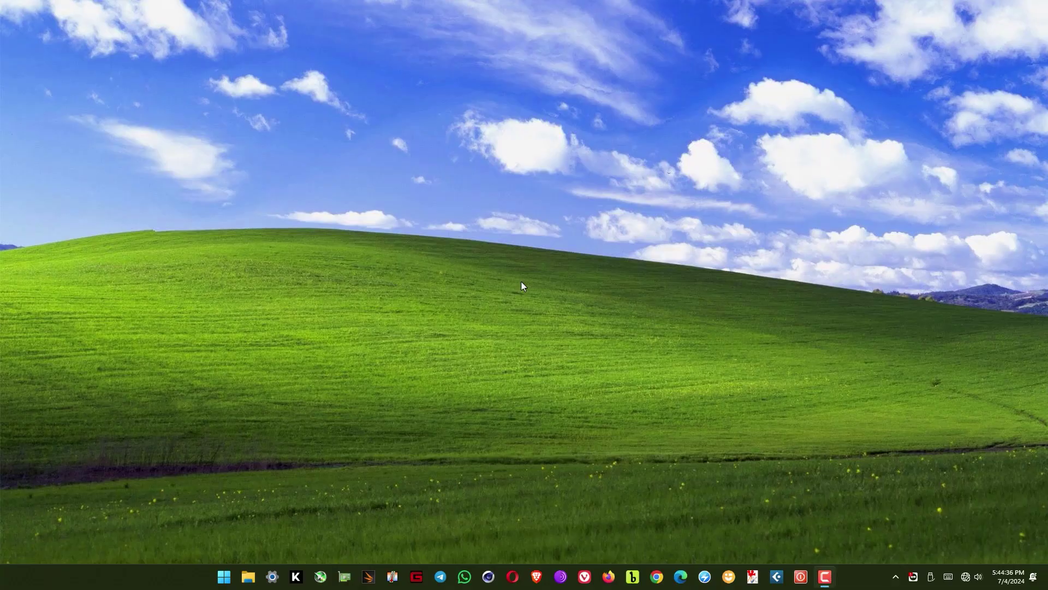
Search Windows for FL Studio and launch FL Studio 21
click(225, 579)
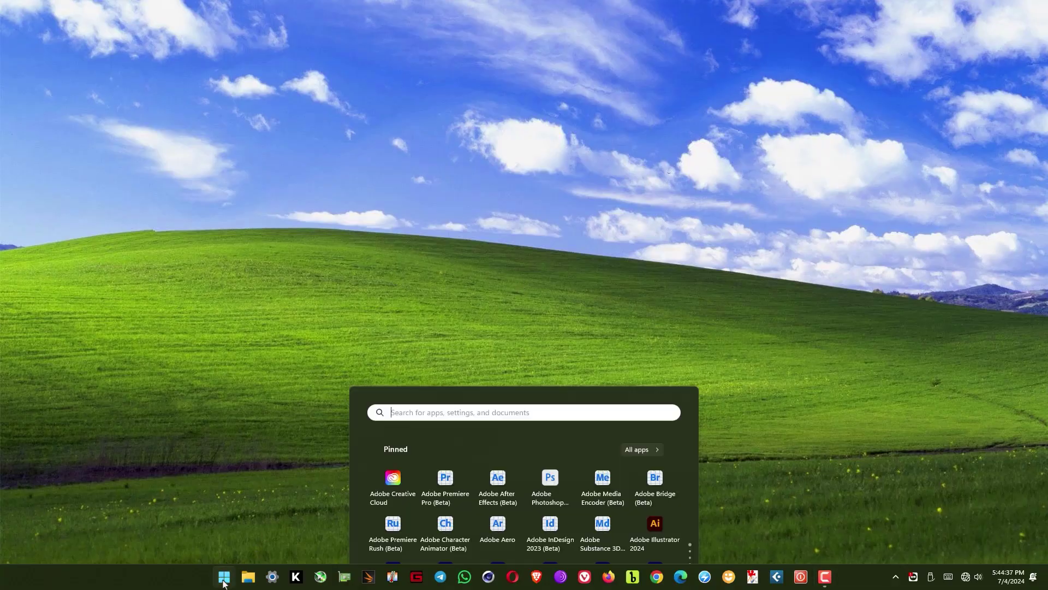
text(fl s)
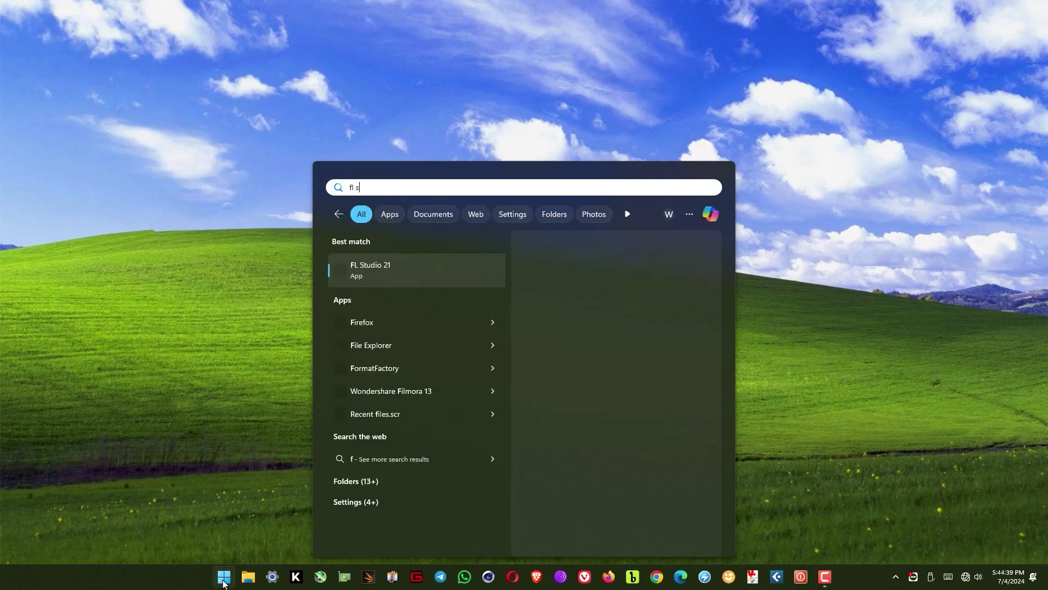
text(tudio)
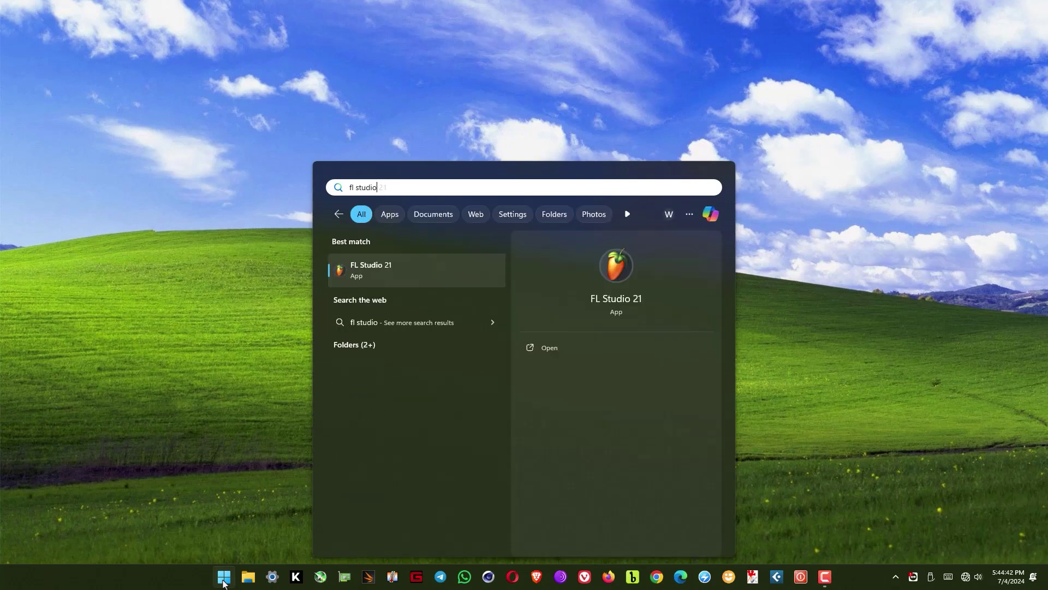
click(621, 268)
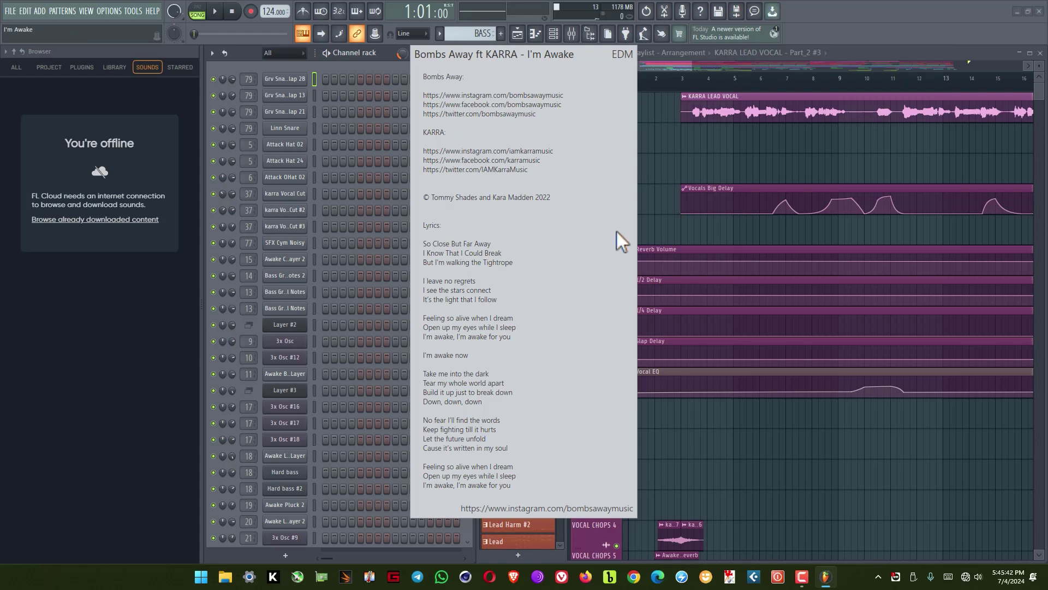
Dismiss the I'm Awake project information and play the song from about bar 2 of the playlist
click(607, 379)
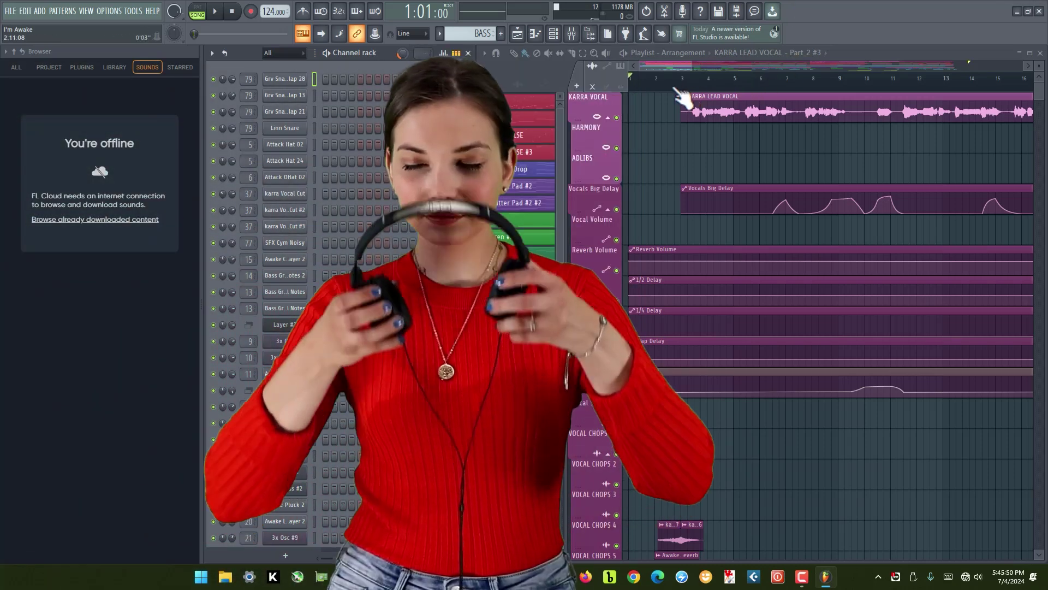
click(662, 77)
key(space)
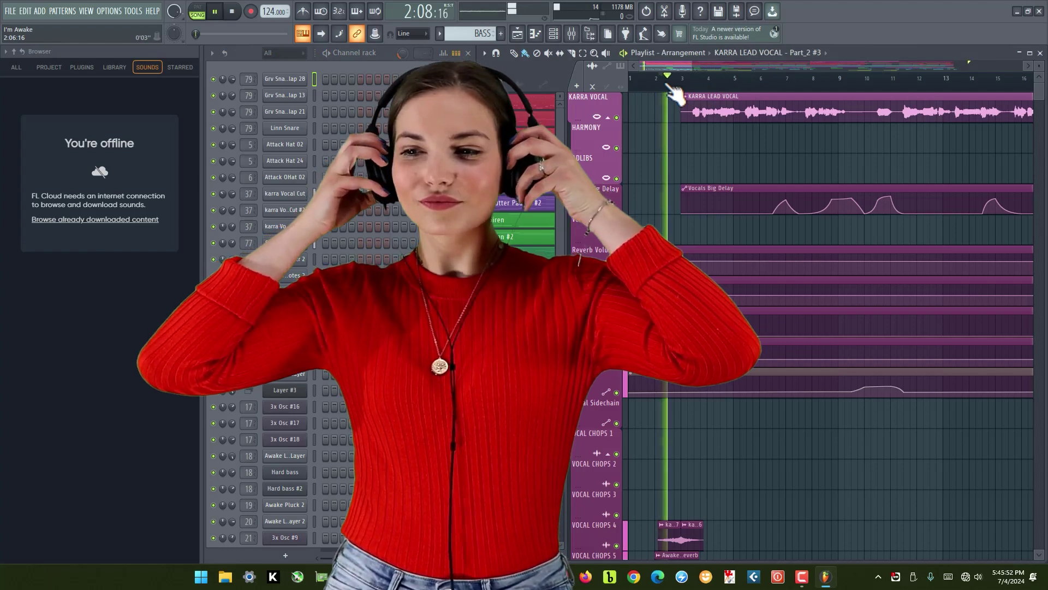